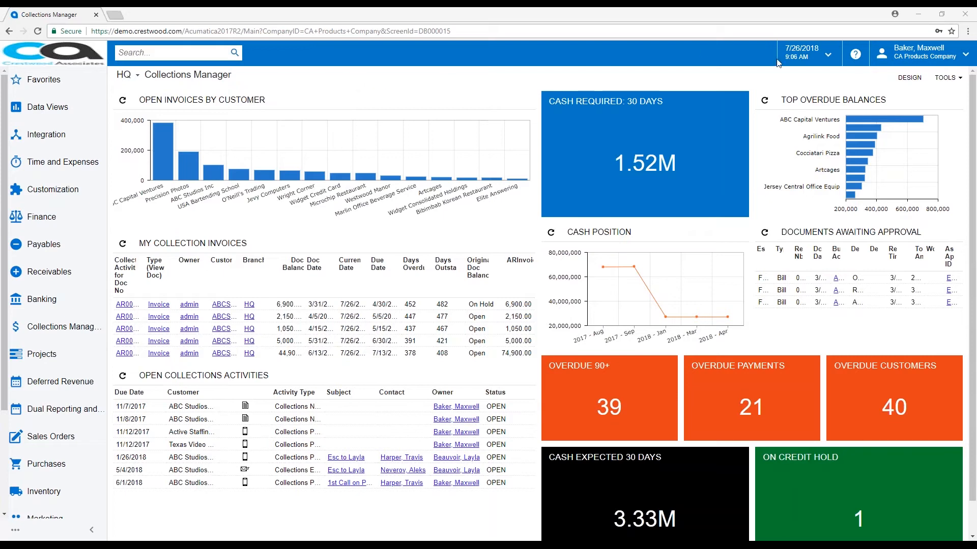
Preview the Collections Manager dashboard in design mode, then return it to normal view.
click(907, 79)
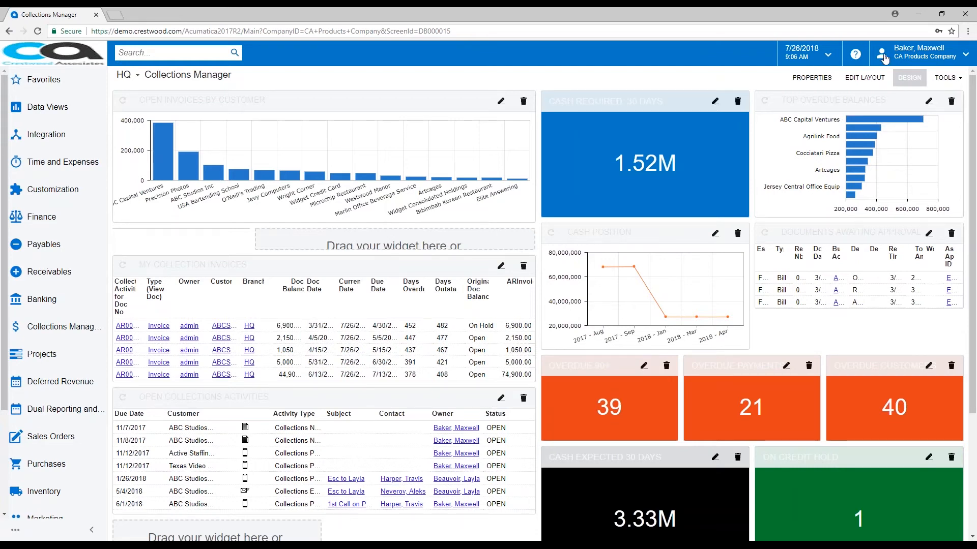
click(911, 78)
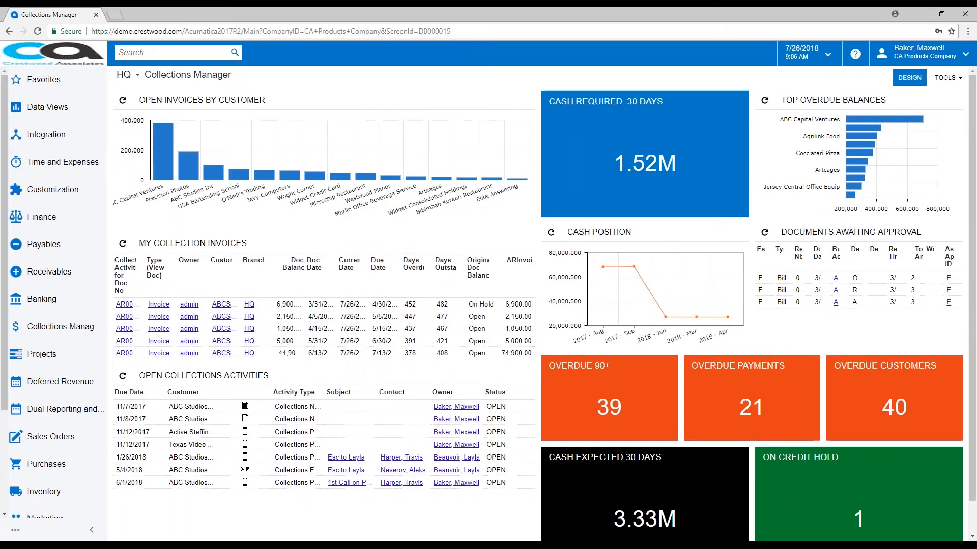
Open the Collections Activity List and examine the documents tied to the first few of my open activities.
click(59, 329)
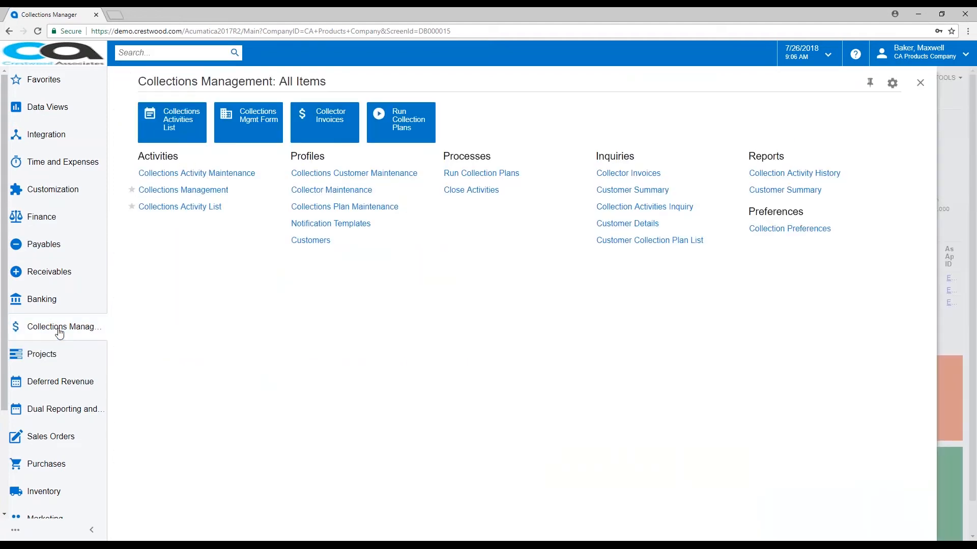
click(171, 207)
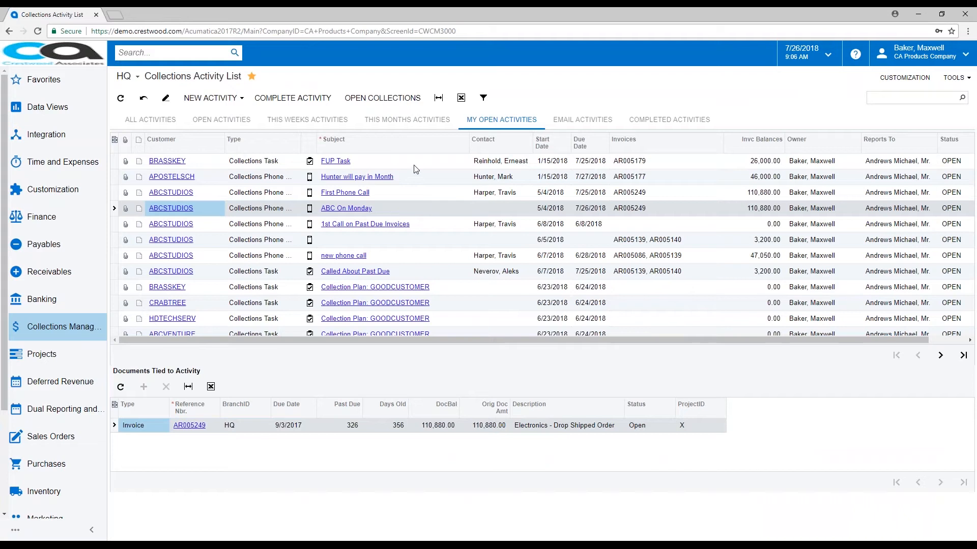
click(417, 166)
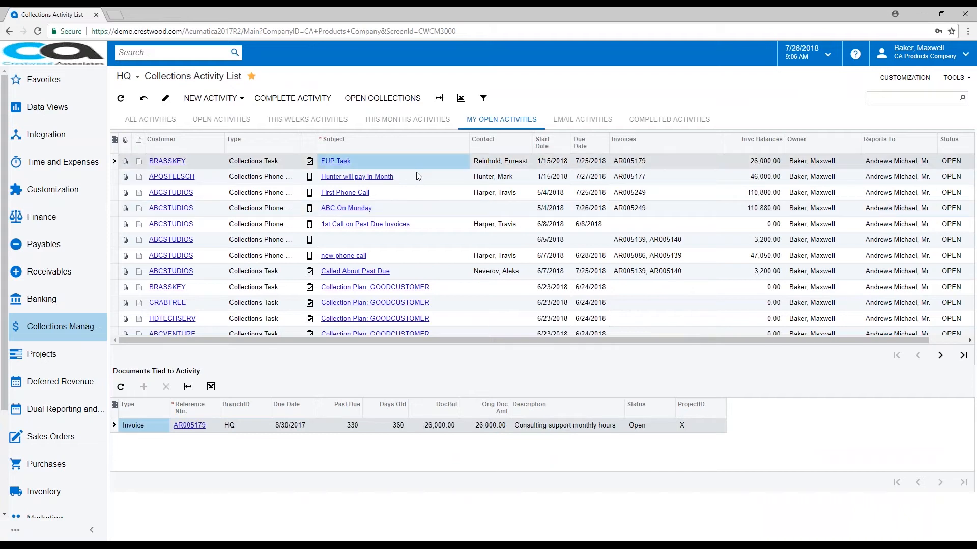
click(416, 175)
click(417, 195)
click(413, 210)
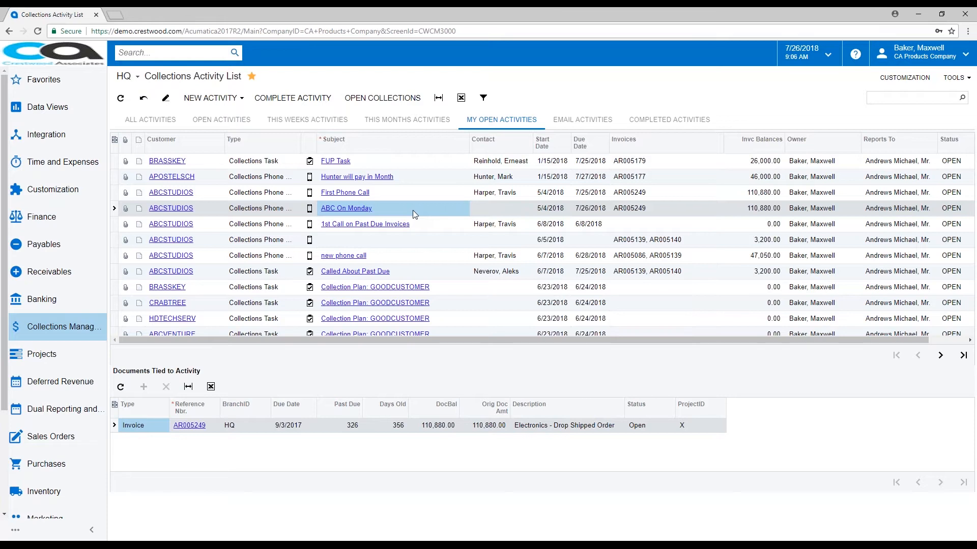
click(413, 165)
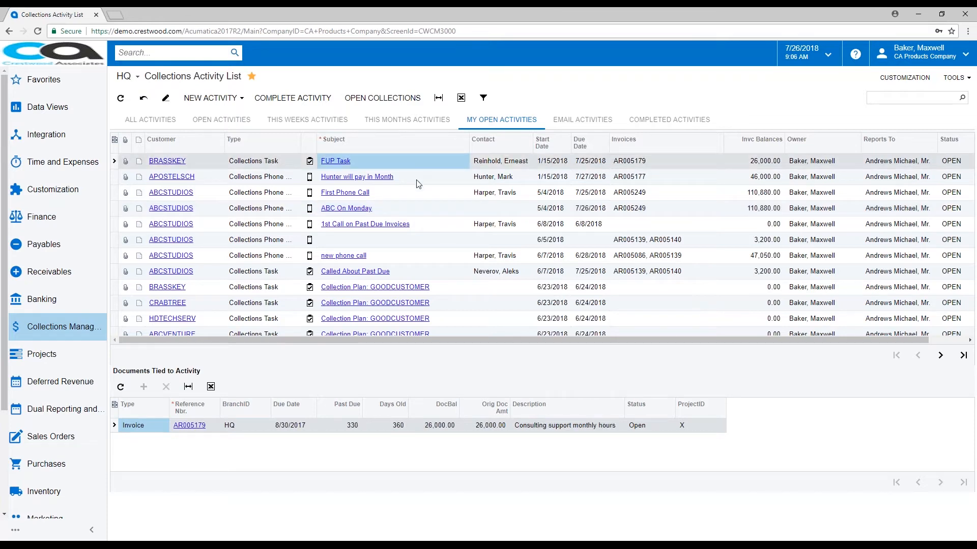
click(417, 177)
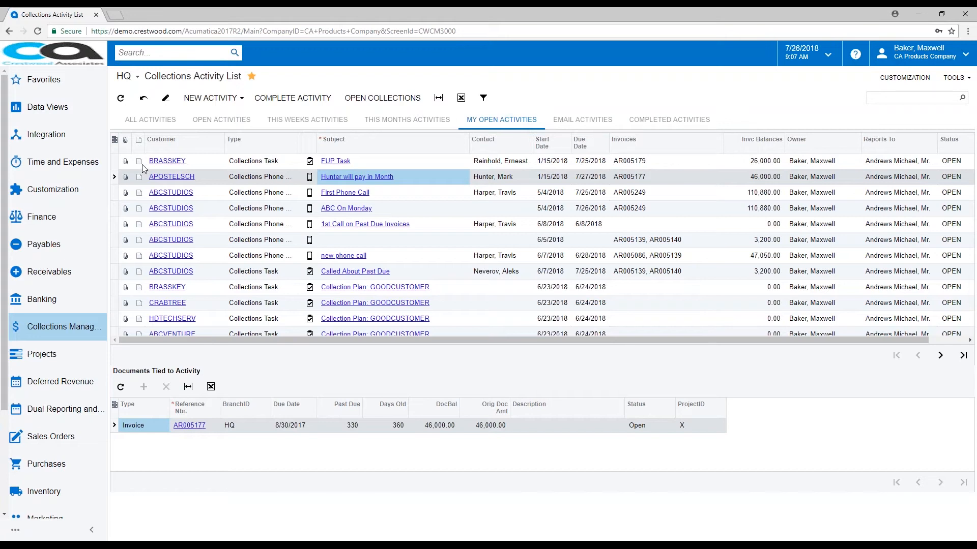
View the available and selected columns in the activity list's column configuration.
click(116, 142)
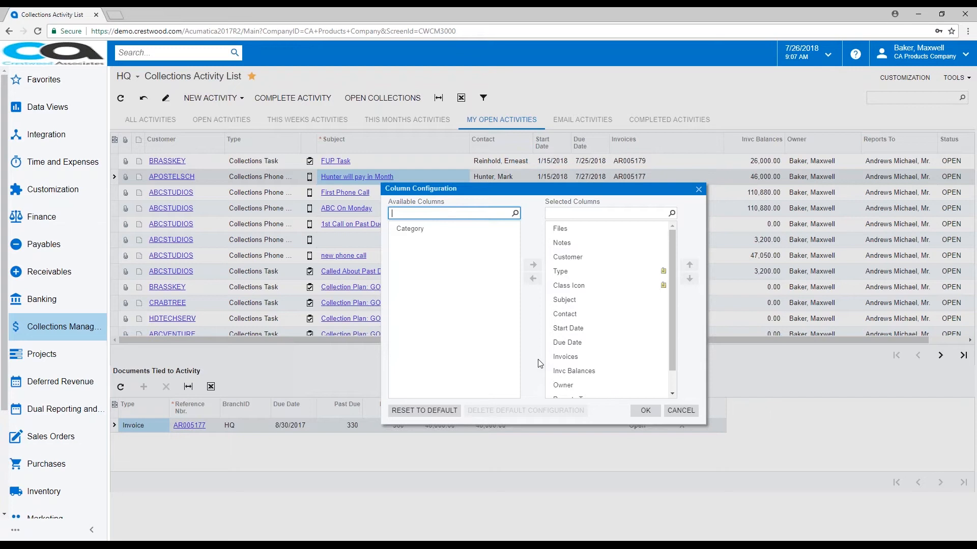
click(639, 412)
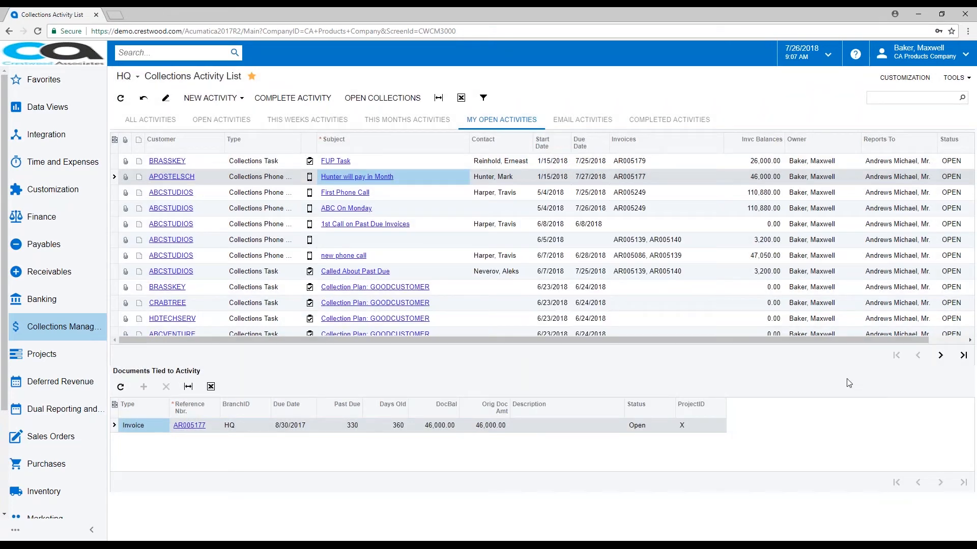
Open the "new phone call" activity and append "aldkfjasldkfjasldkfja;sldkfjasl;dkfj;a" to its body text.
click(350, 257)
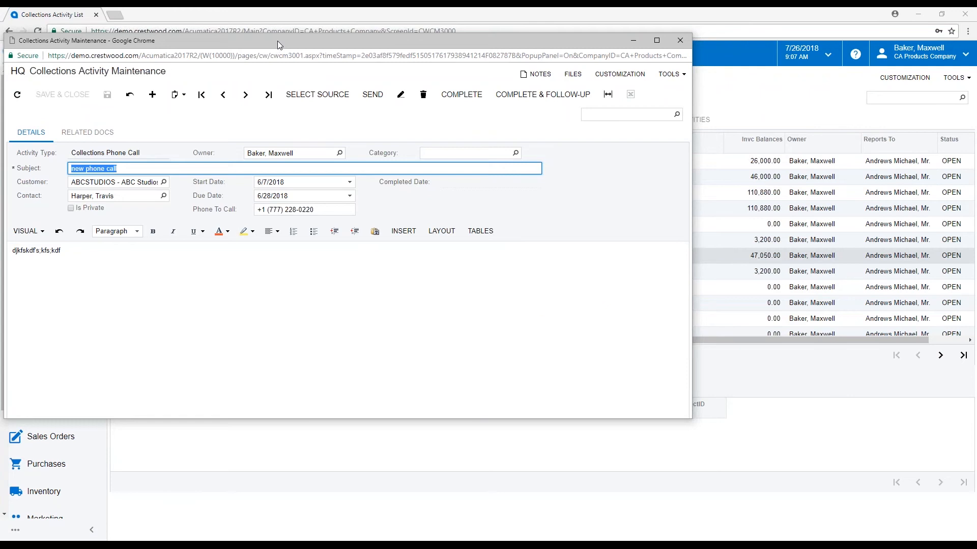
drag(277, 40, 388, 56)
drag(162, 265, 203, 265)
click(203, 266)
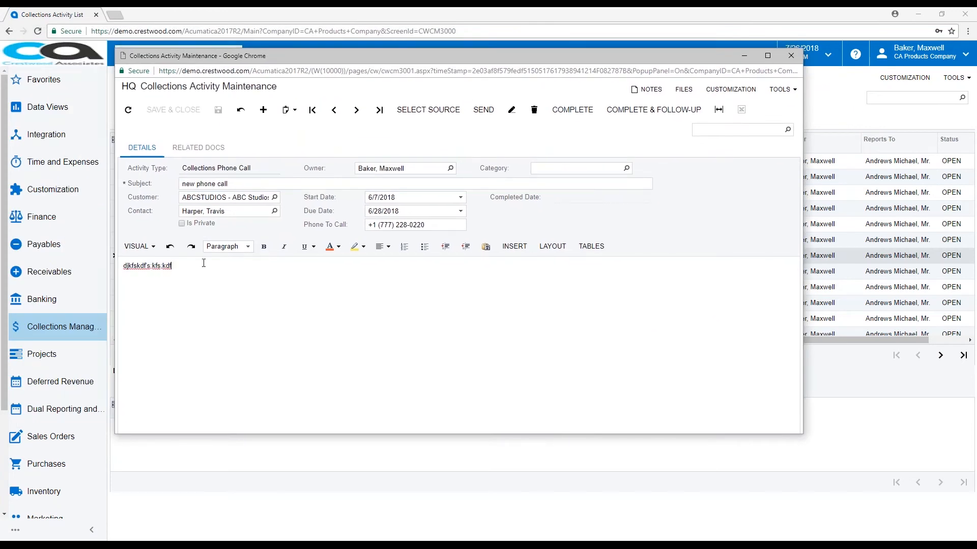
text(aldkfjasldkfjasldkfja;sldkfjasl;dkfj;a)
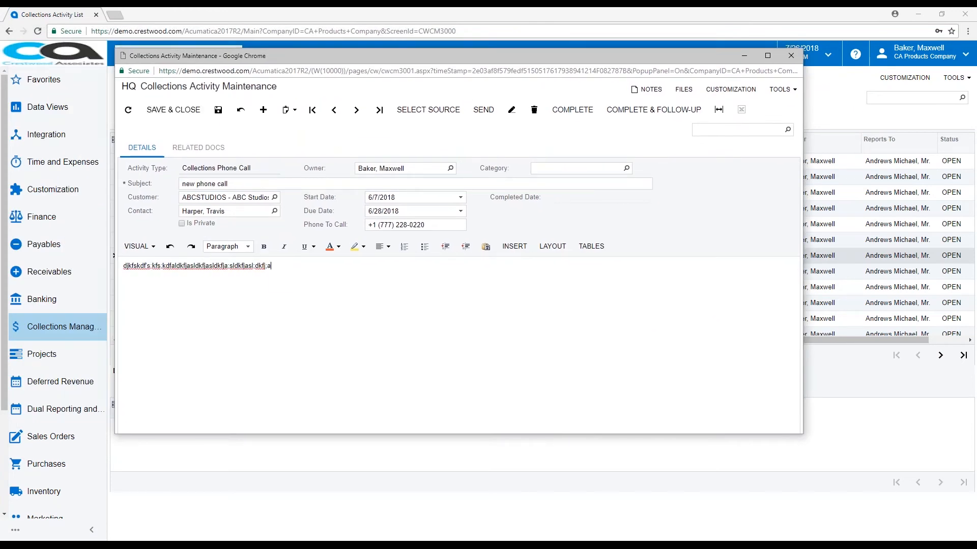
Set the phone call activity's due date to 7/26/2018.
click(460, 211)
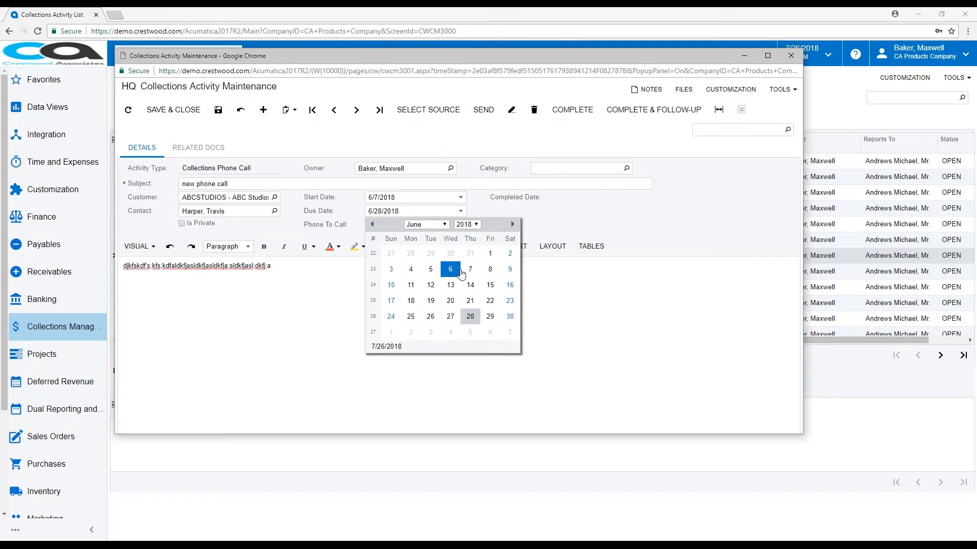
click(446, 224)
click(422, 285)
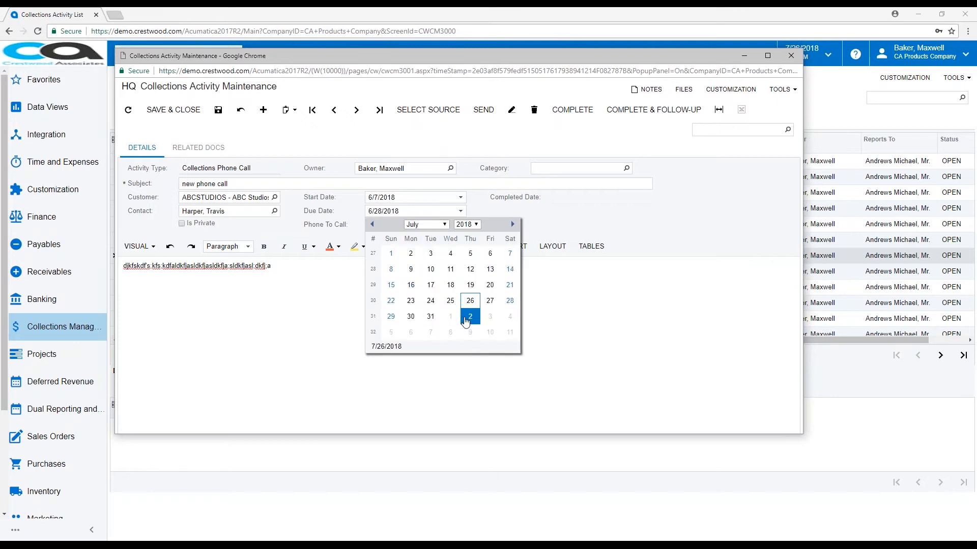
click(470, 301)
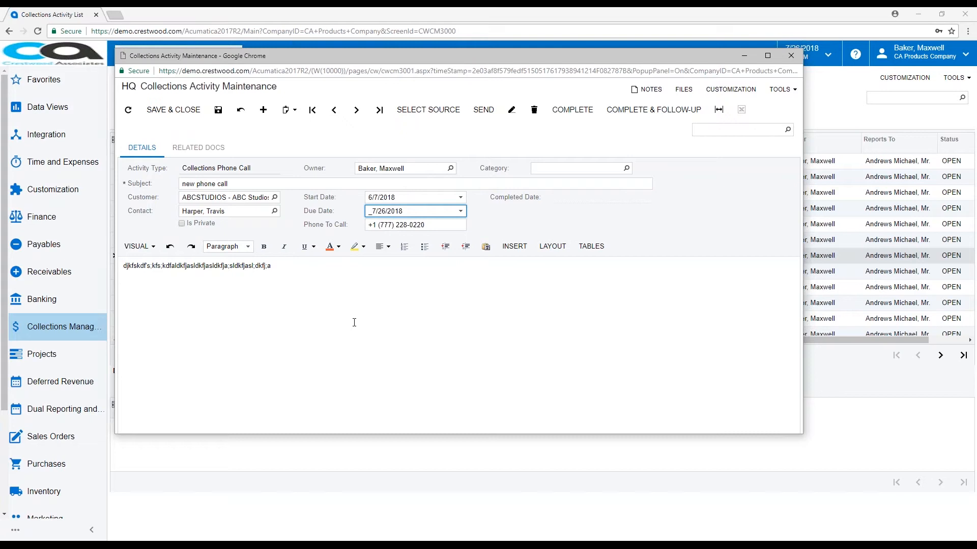
click(354, 322)
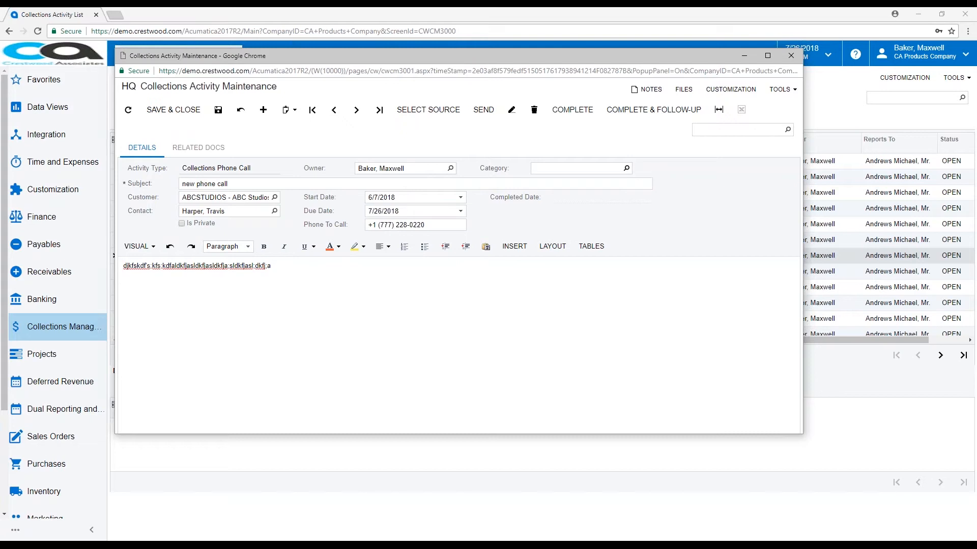
Look through the category and owner choices available for the phone call activity.
click(626, 168)
click(656, 161)
click(451, 168)
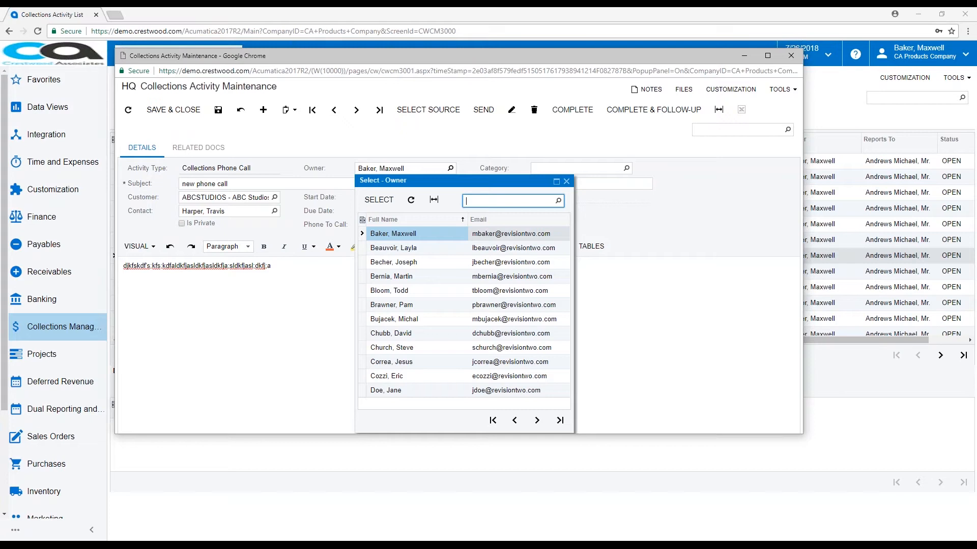
click(478, 154)
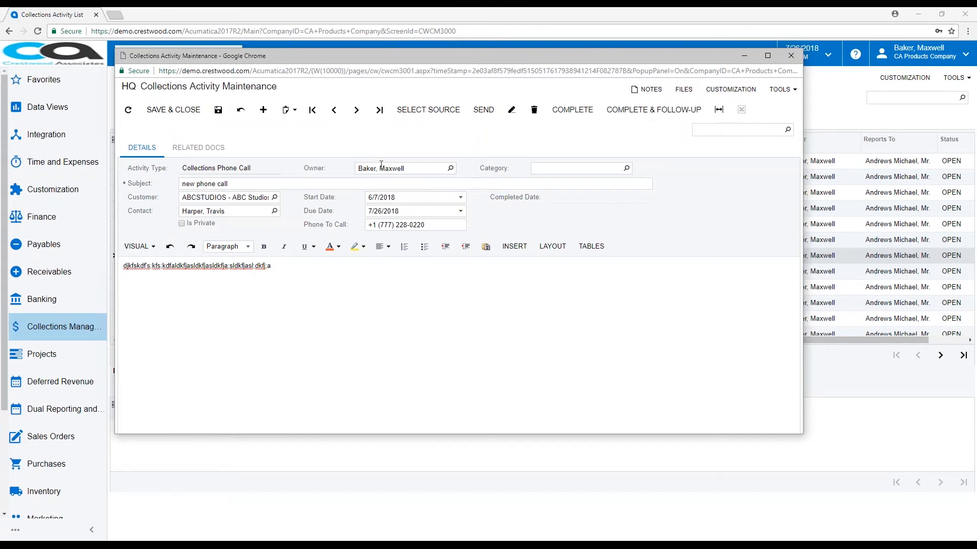
Check the invoices related to the phone call activity, and save and close it.
click(205, 150)
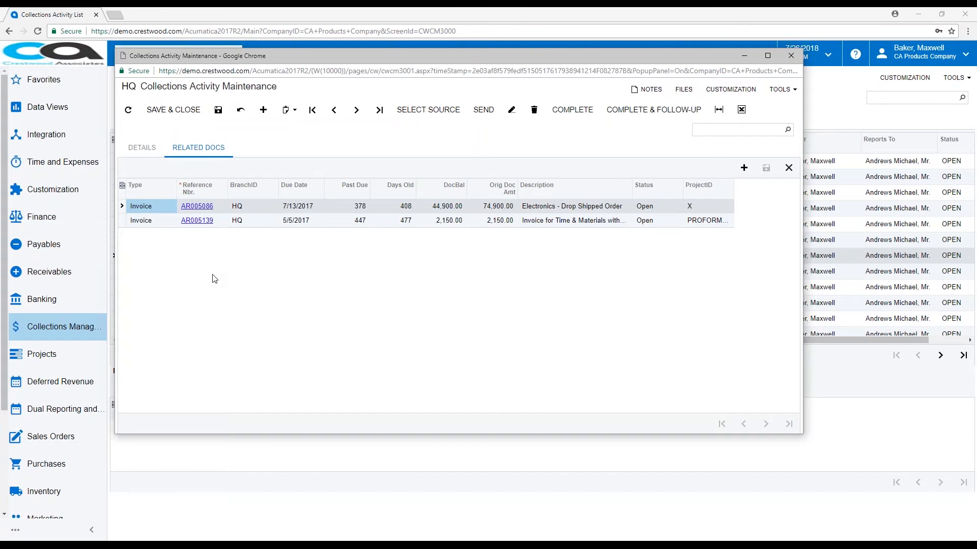
click(147, 152)
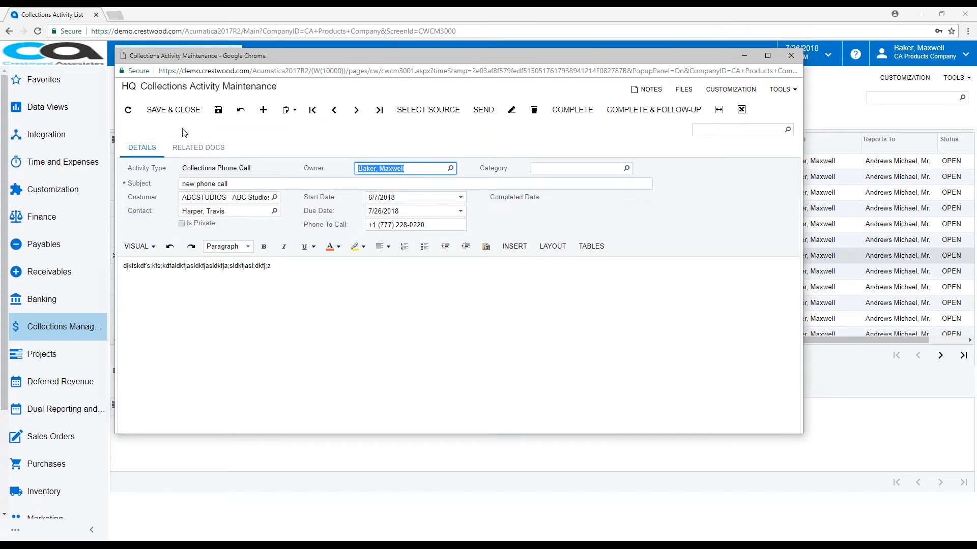
click(173, 110)
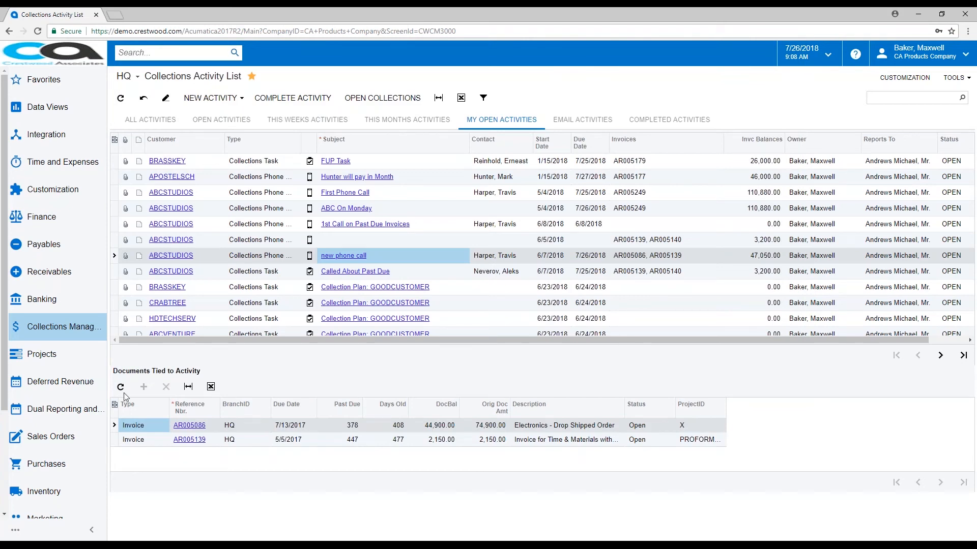
Open the Collections Management form and look at its customer lookup, keeping ABC Studios Inc.
scroll(56, 336, down, 1)
click(56, 336)
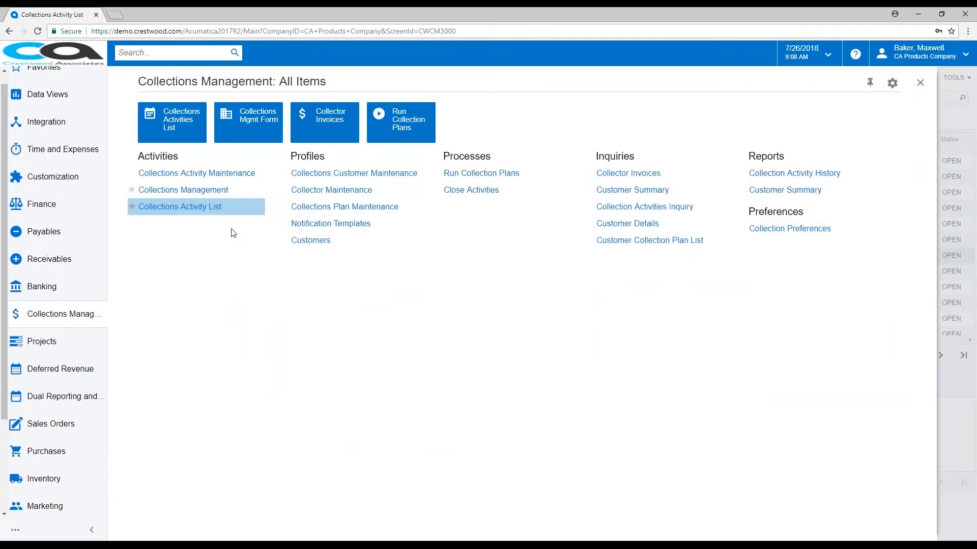
click(191, 194)
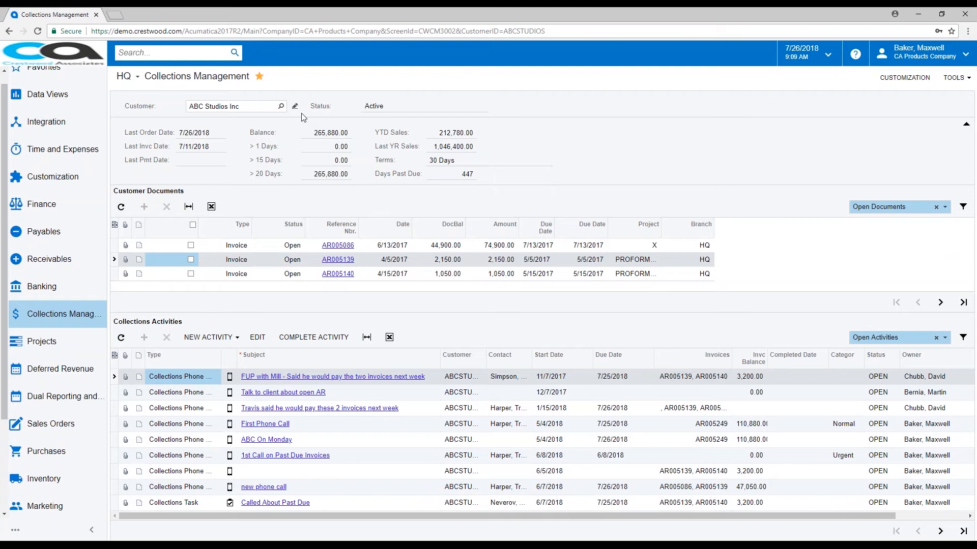
click(280, 106)
click(584, 119)
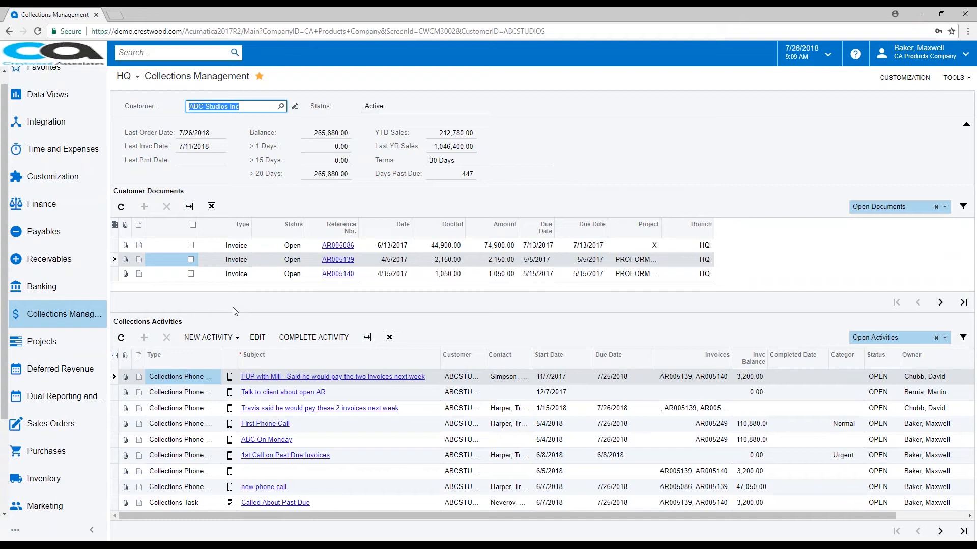
Create a Collections Email activity for the first two open ABC Studios Inc invoices and check its related documents.
click(191, 246)
click(191, 260)
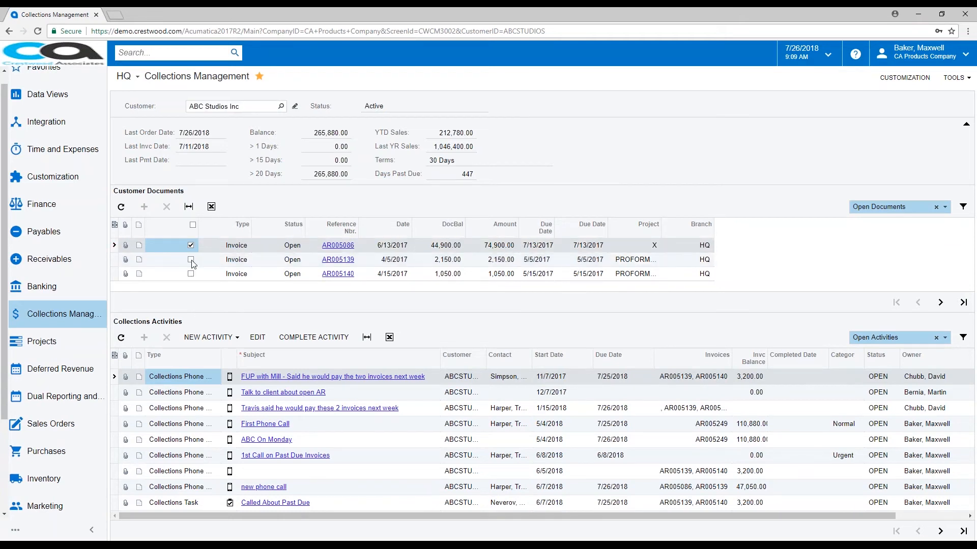
click(227, 339)
click(219, 398)
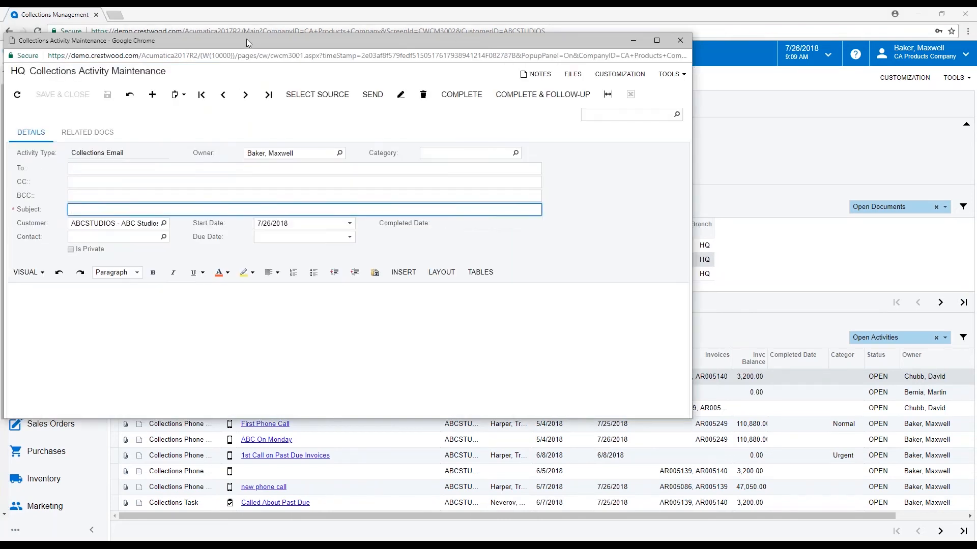
drag(283, 45, 343, 47)
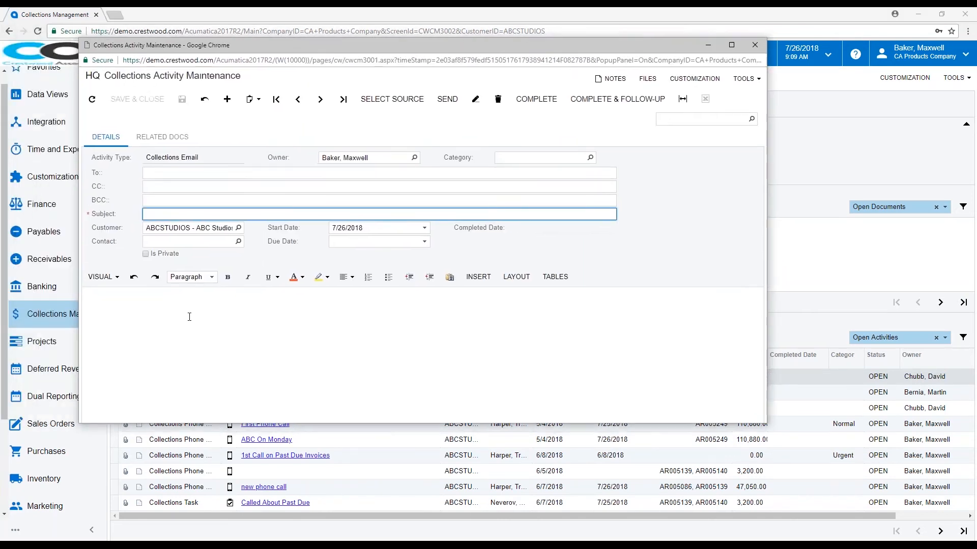
click(158, 139)
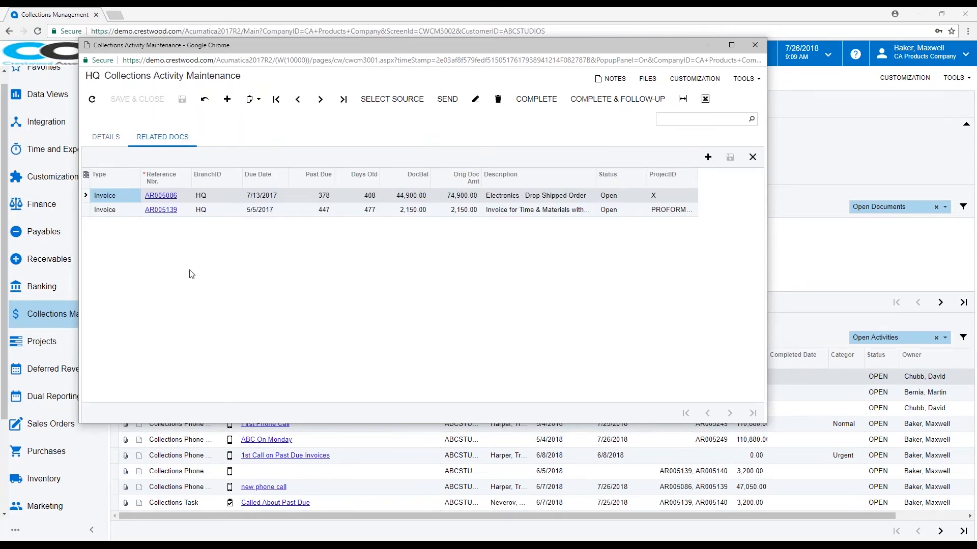
click(106, 137)
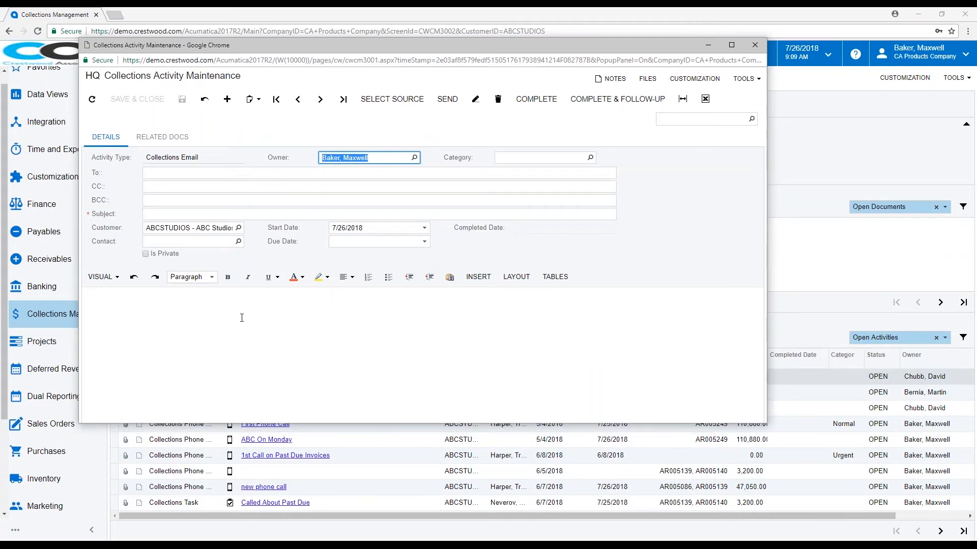
Assign the first listed customer contact to the collections email.
click(238, 241)
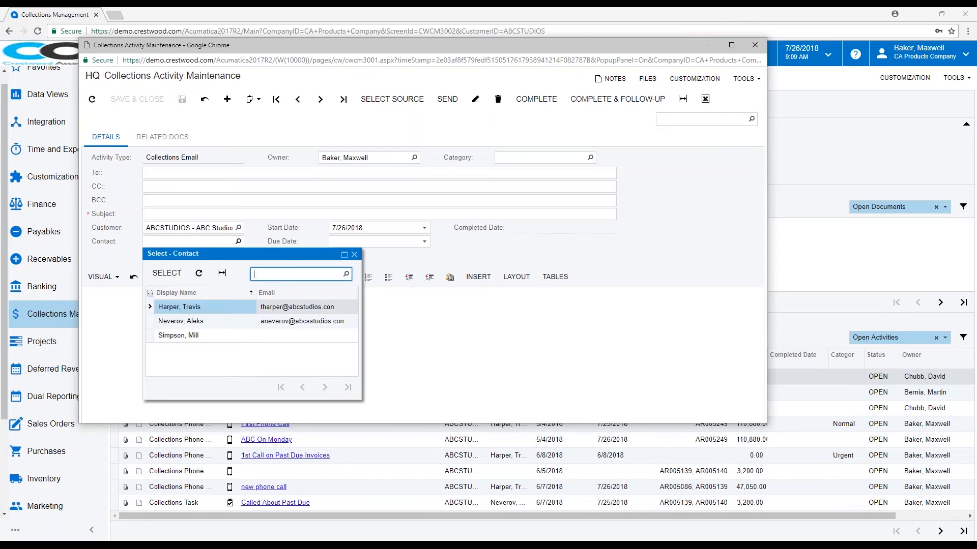
double_click(215, 309)
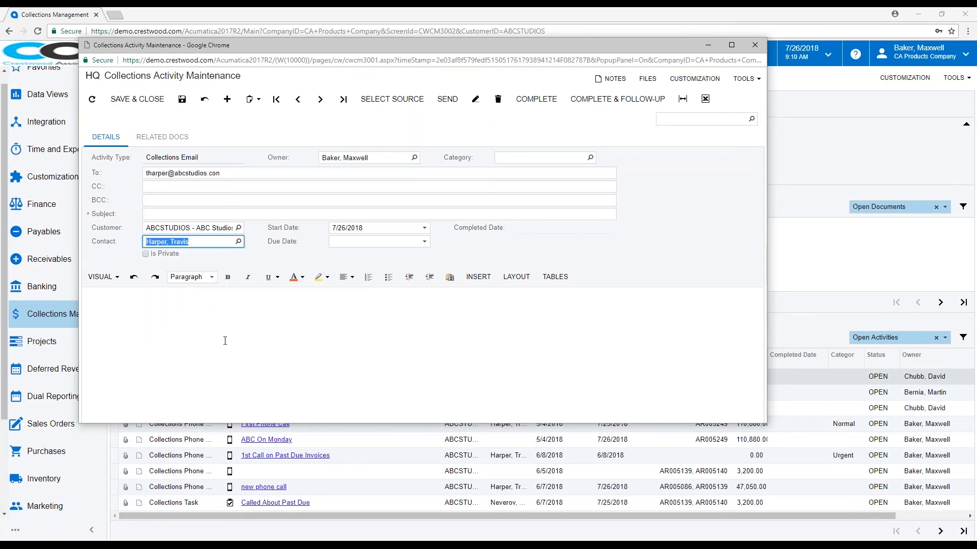
Fill the collections email from the Collections 1 Template as its source.
click(392, 99)
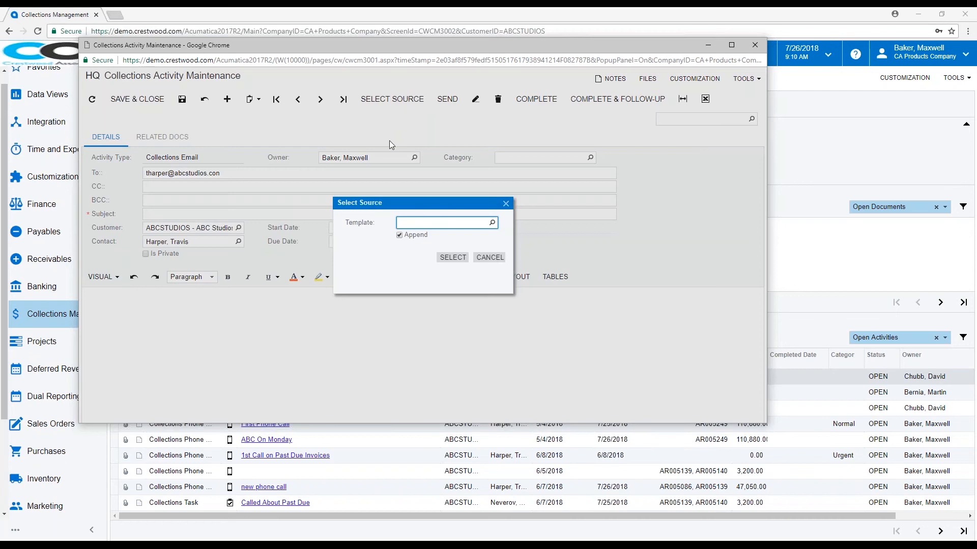
click(492, 223)
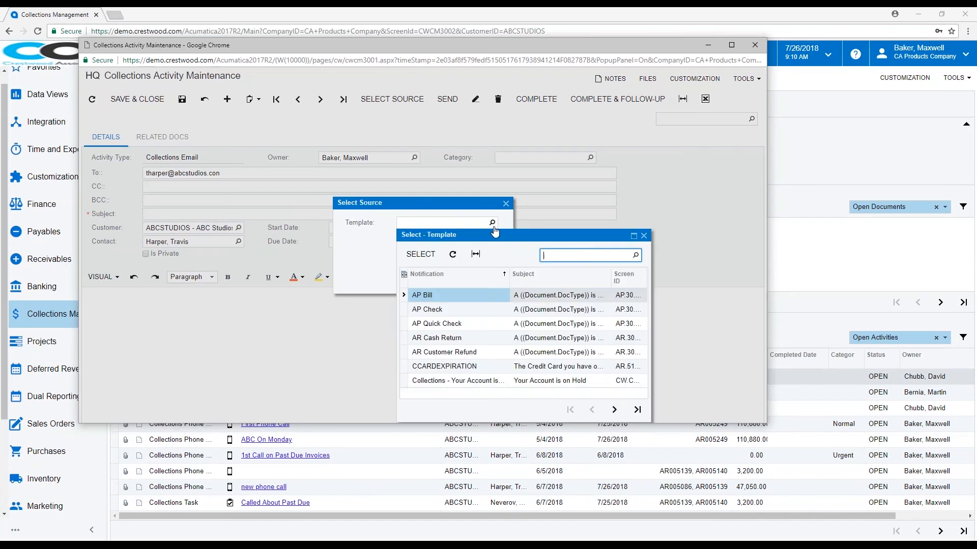
click(615, 410)
double_click(490, 297)
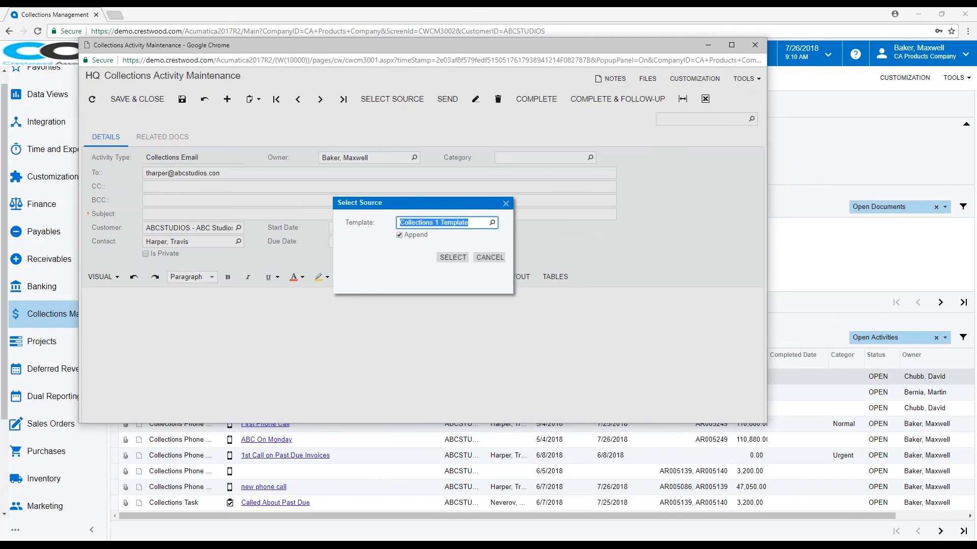
click(452, 257)
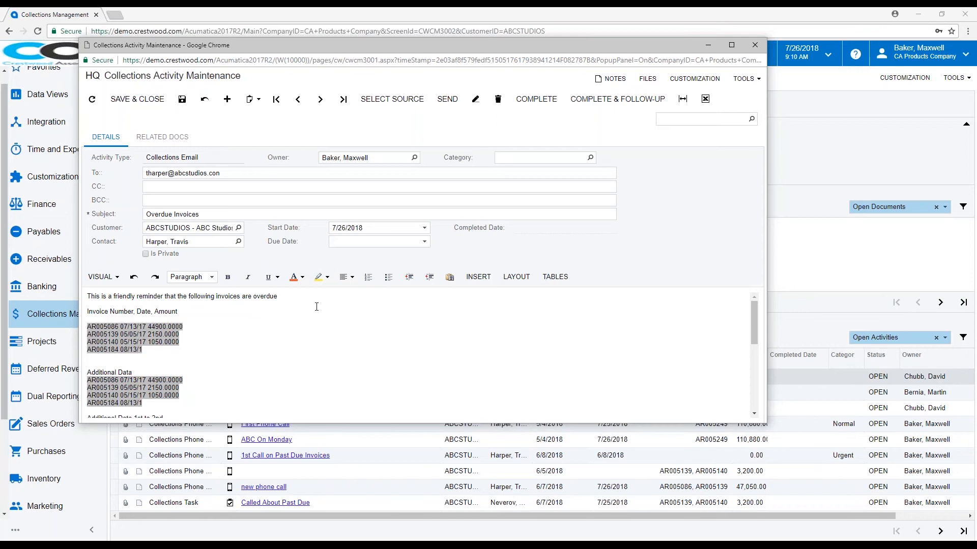
Set the email's due date to 7/26/2018 and add filler text at the end of the body's first line.
click(425, 243)
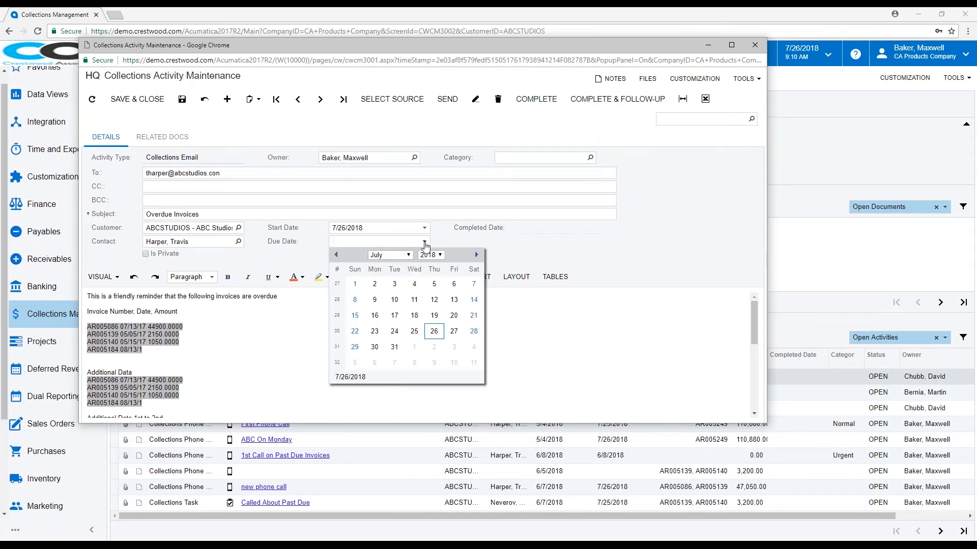
click(434, 332)
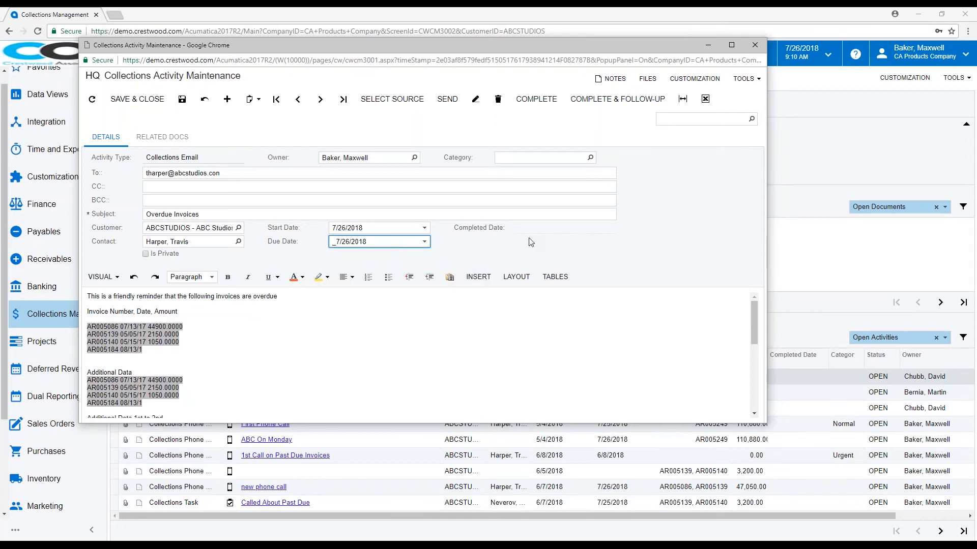
click(322, 295)
text(adf;lkjasd;lfjkasd;lkjsdlfja;l)
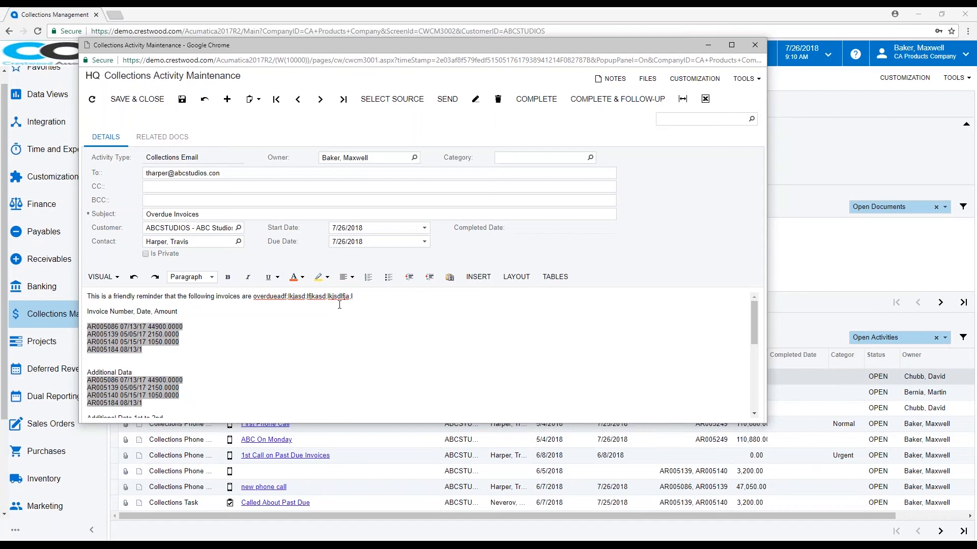
Append a dash and the person's first name to the Overdue Invoices subject, and send the email.
click(244, 215)
click(243, 215)
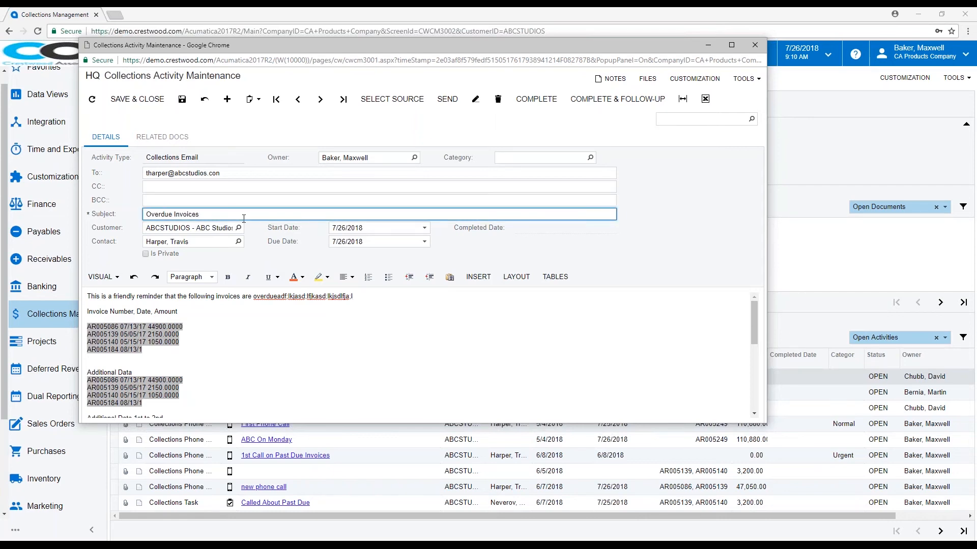
text(- Chrs)
text(istine)
click(386, 302)
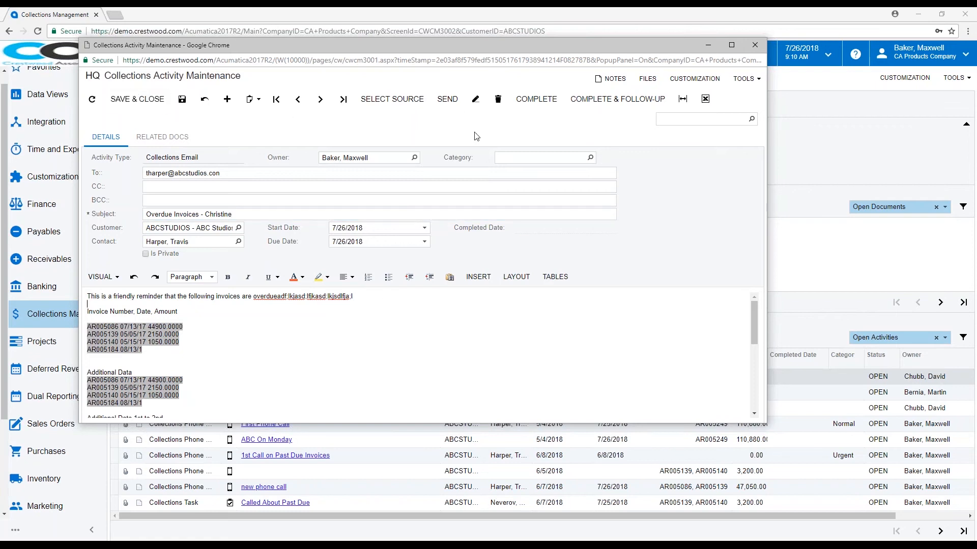
click(444, 104)
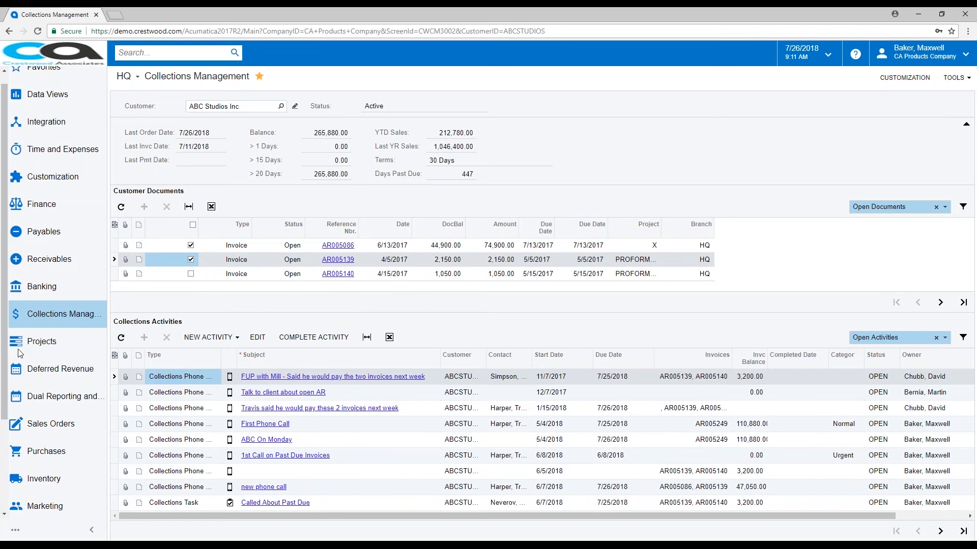
Open Collections Plan Maintenance and load the GOODCUSTOMER plan.
click(57, 324)
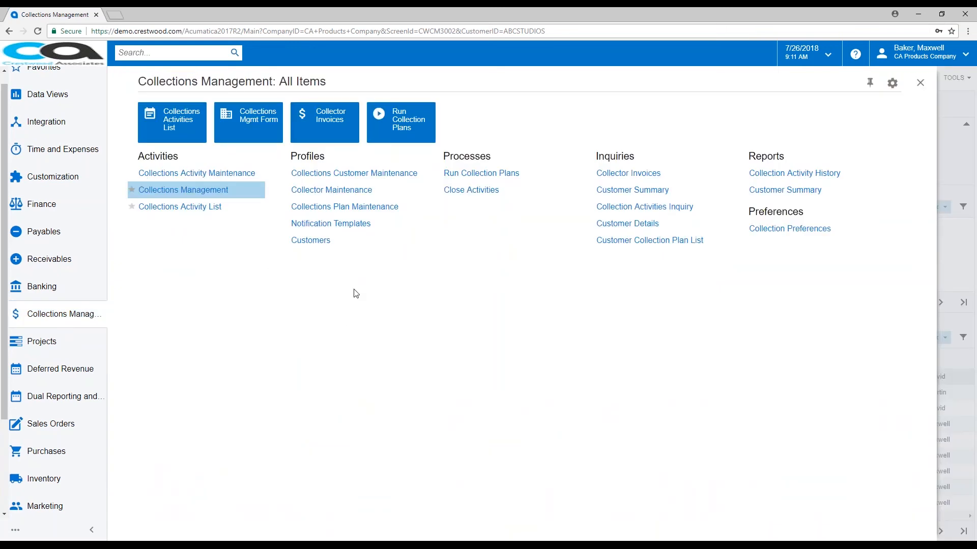
click(333, 207)
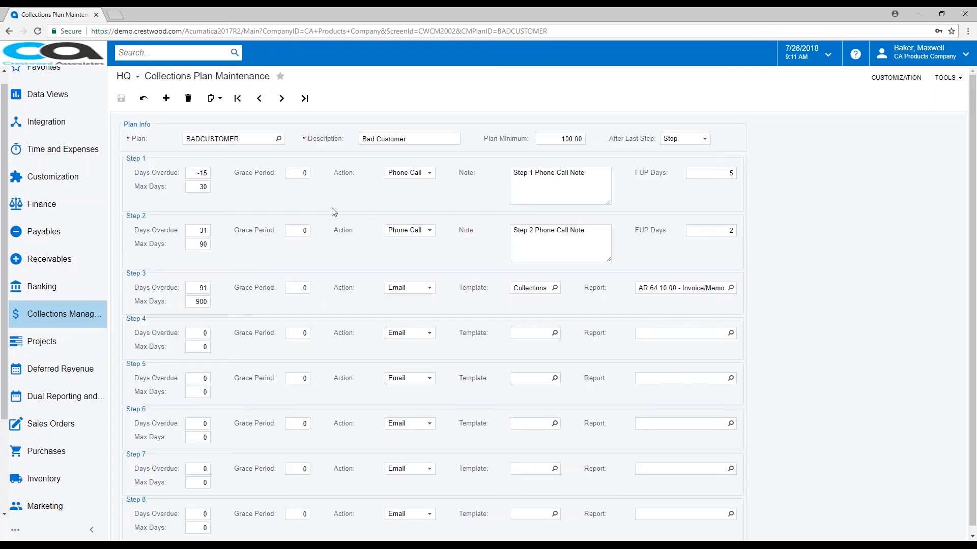
click(279, 140)
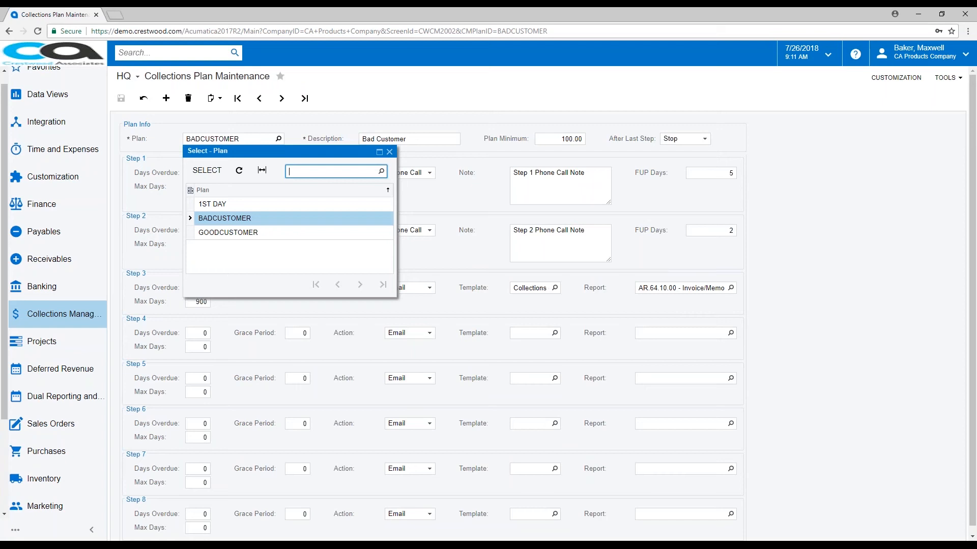
click(255, 237)
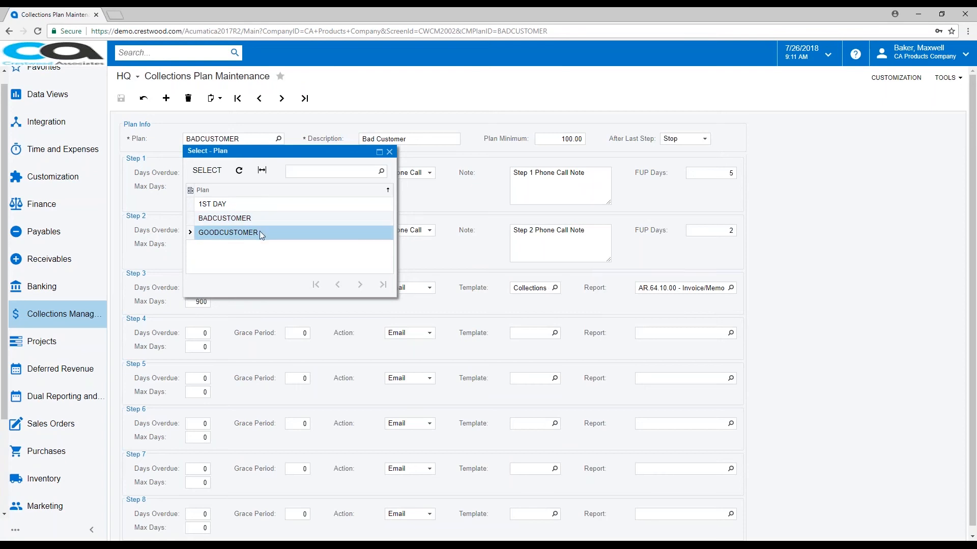
double_click(260, 233)
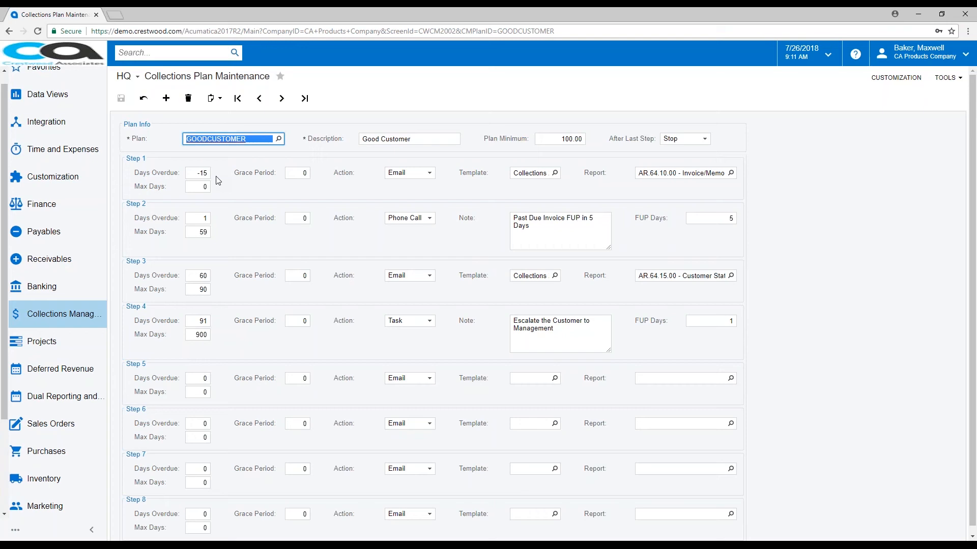
Check the available actions and email templates for Step 1 of the GOODCUSTOMER plan, keeping the current choices.
click(430, 176)
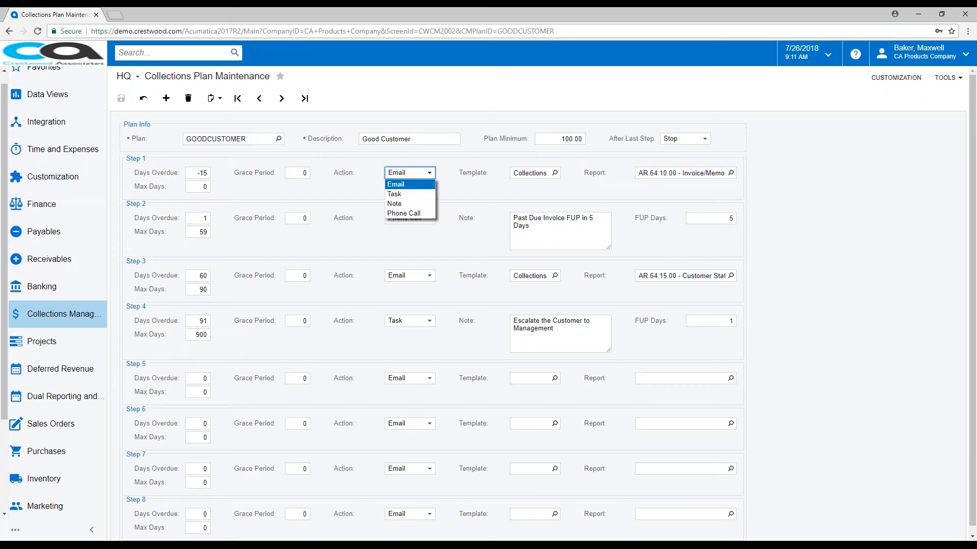
click(457, 198)
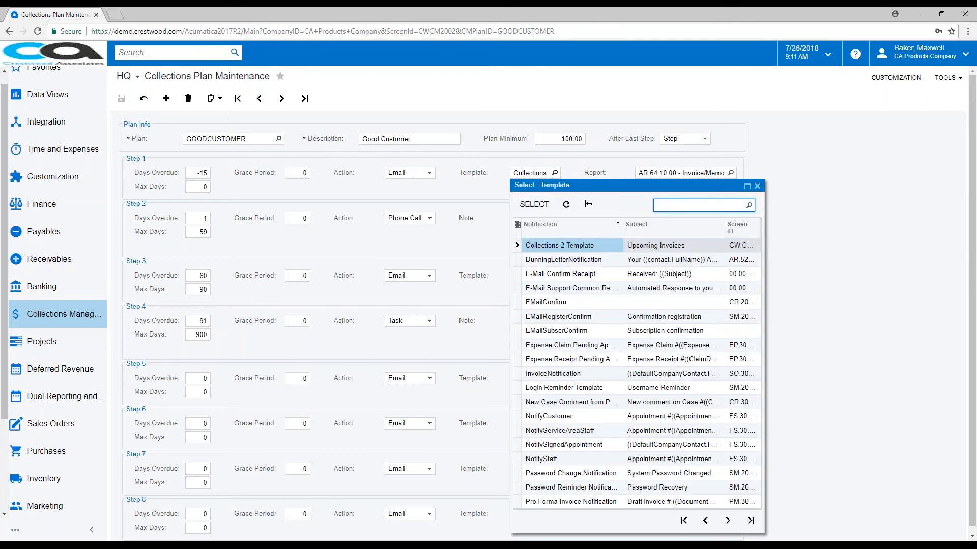
click(555, 173)
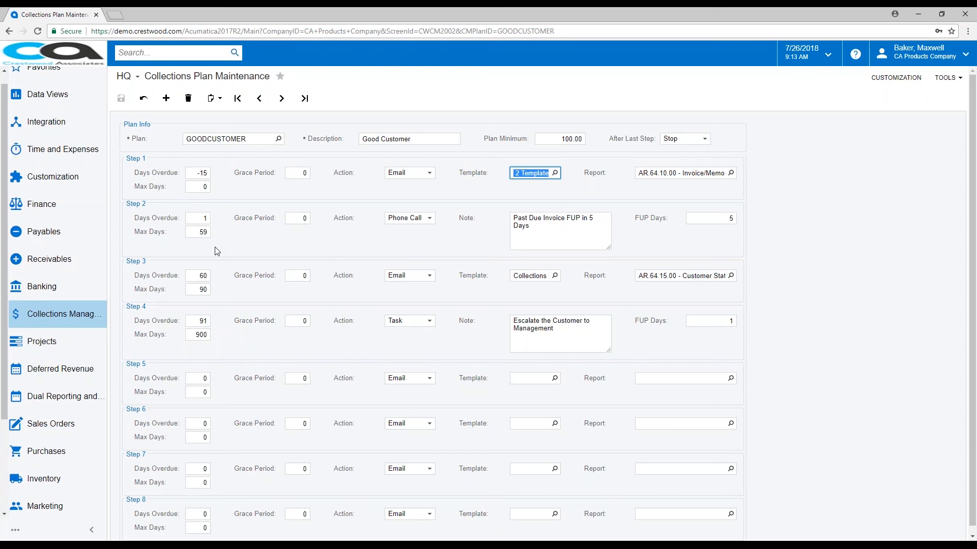
Open Run Collection Plans and choose the GOODCUSTOMER plan for a new run.
click(65, 319)
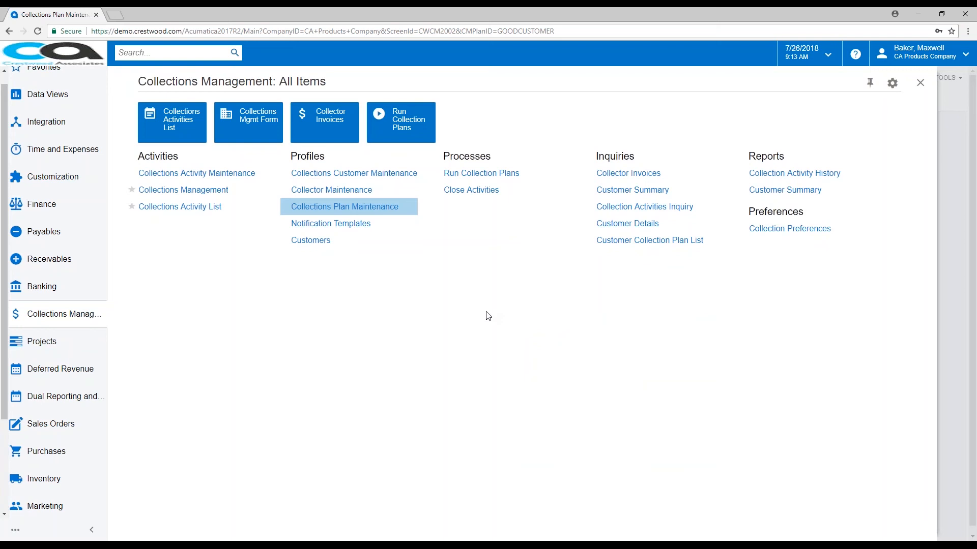
click(472, 176)
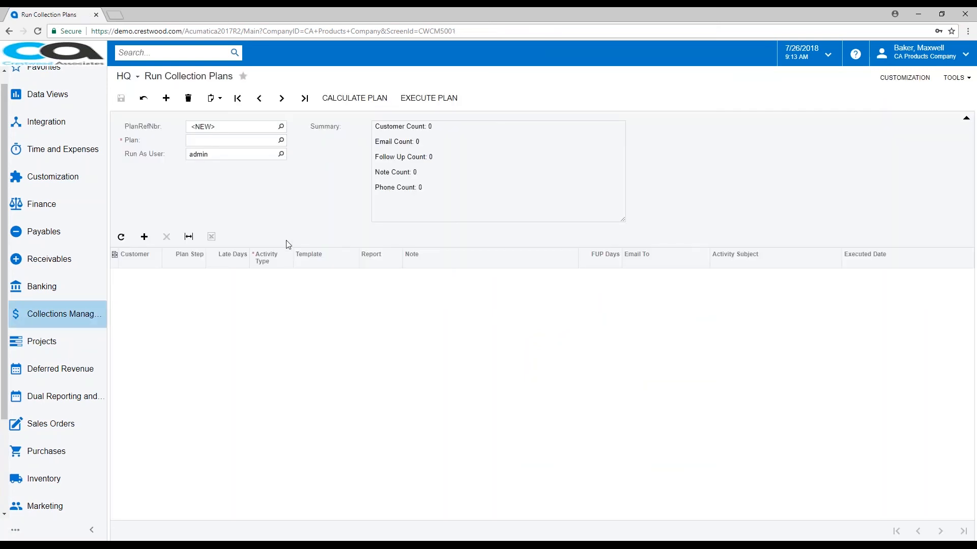
click(281, 142)
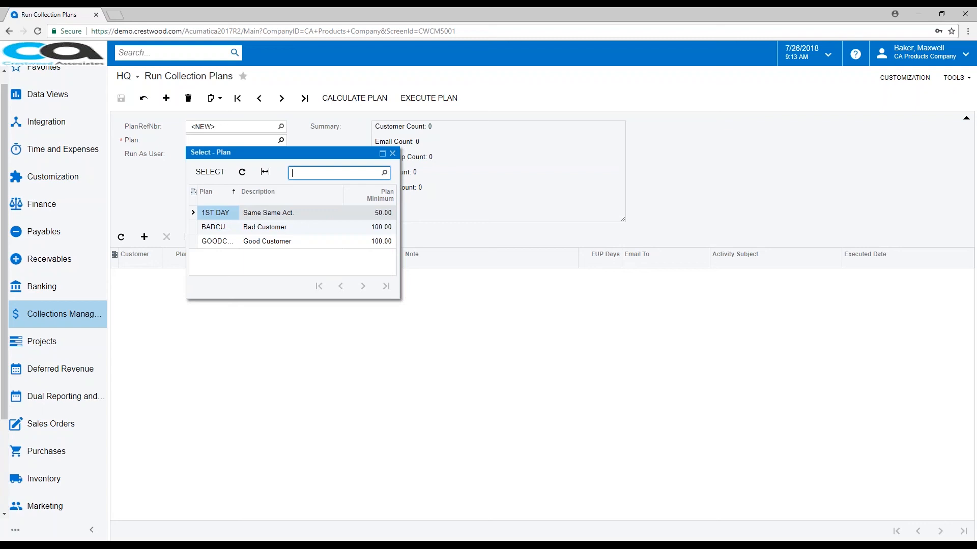
click(228, 230)
double_click(227, 239)
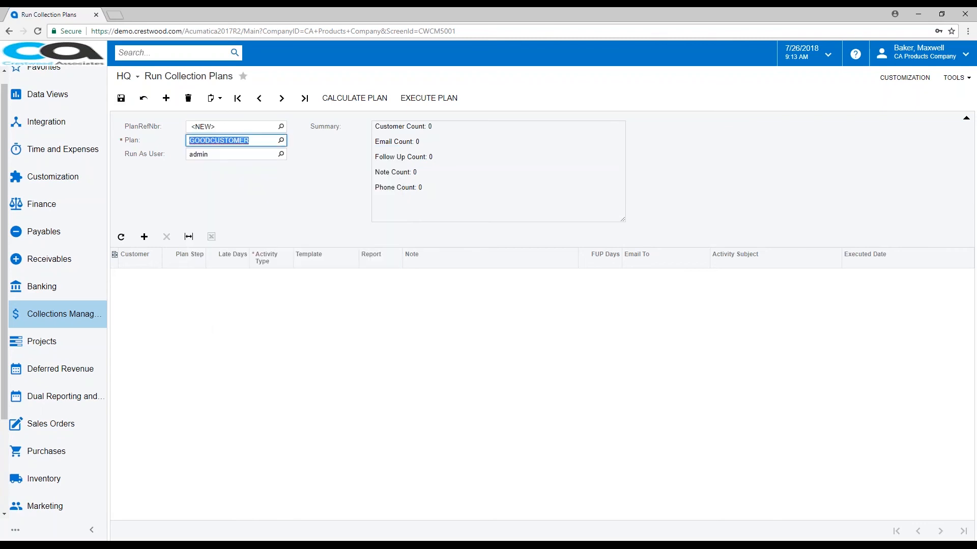
Switch the new run to the BADCUSTOMER plan and calculate it.
click(281, 140)
double_click(239, 229)
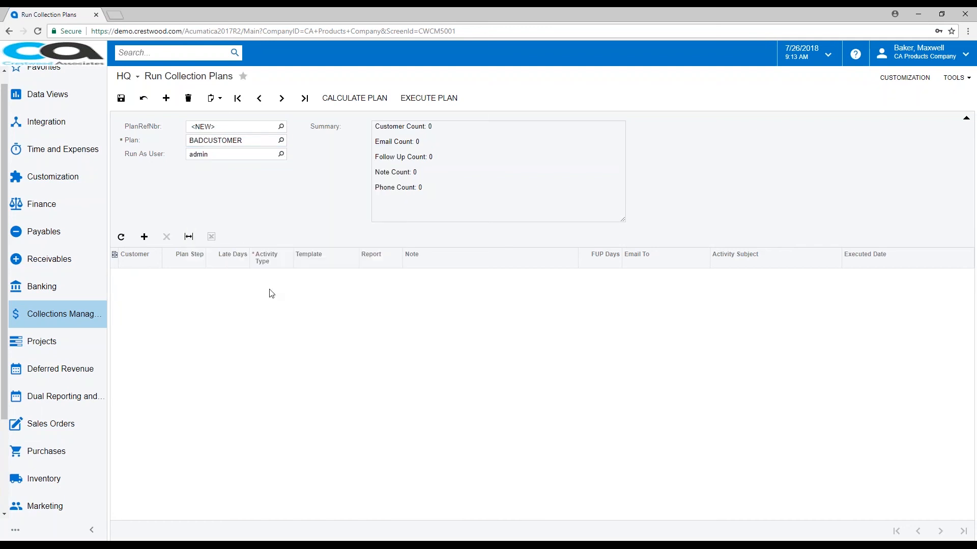
click(338, 104)
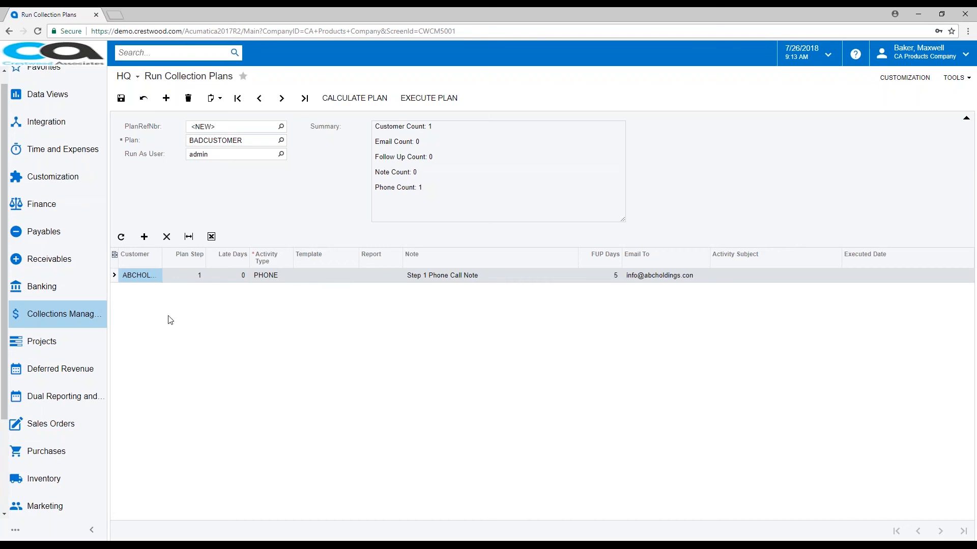
Discard the unsaved plan run and open Collections Plan Maintenance.
click(74, 316)
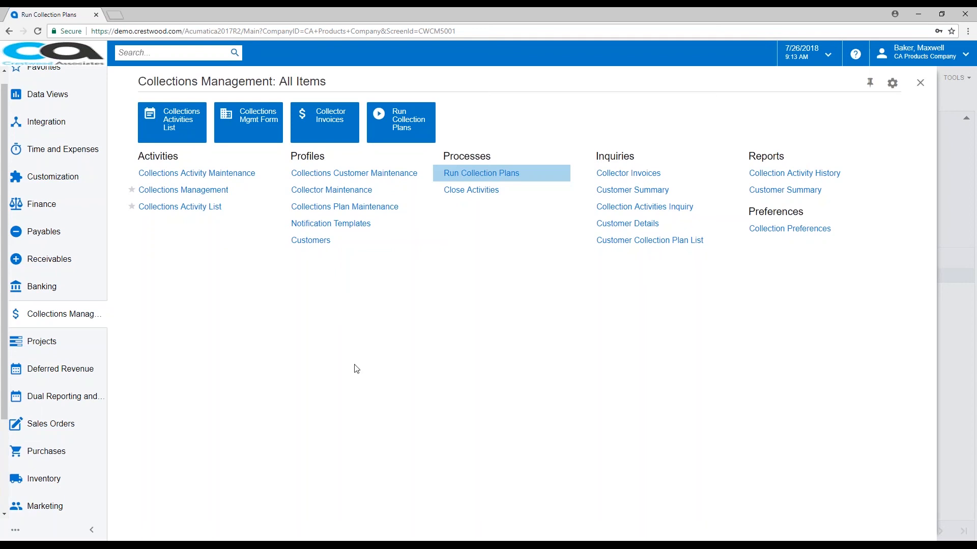
click(321, 209)
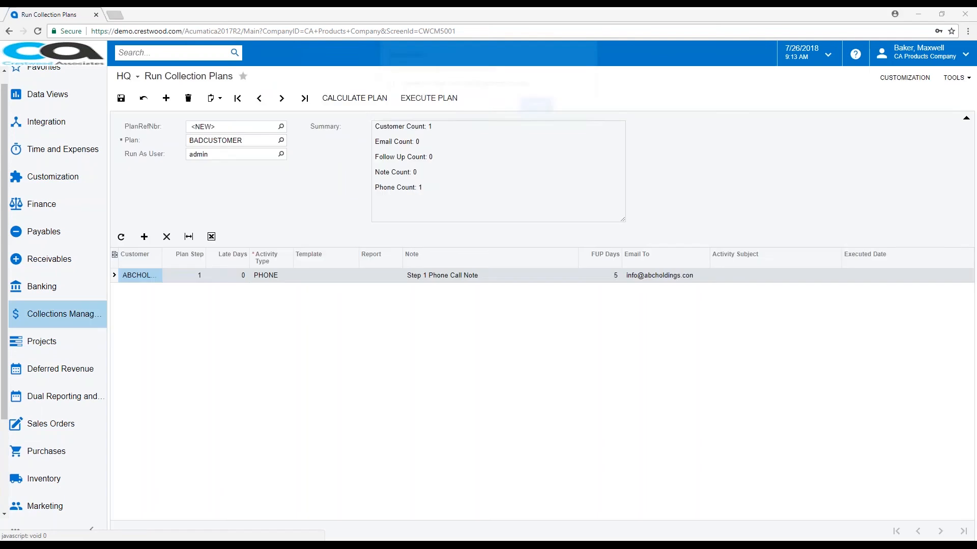
click(532, 104)
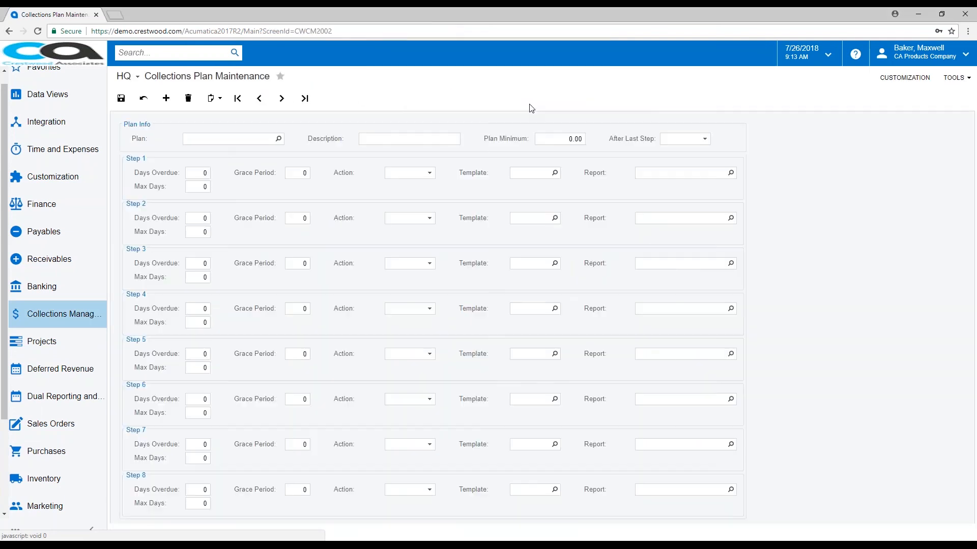
Open Collections Customer Maintenance and load the customer ABC Holdings Inc.
click(55, 324)
click(345, 173)
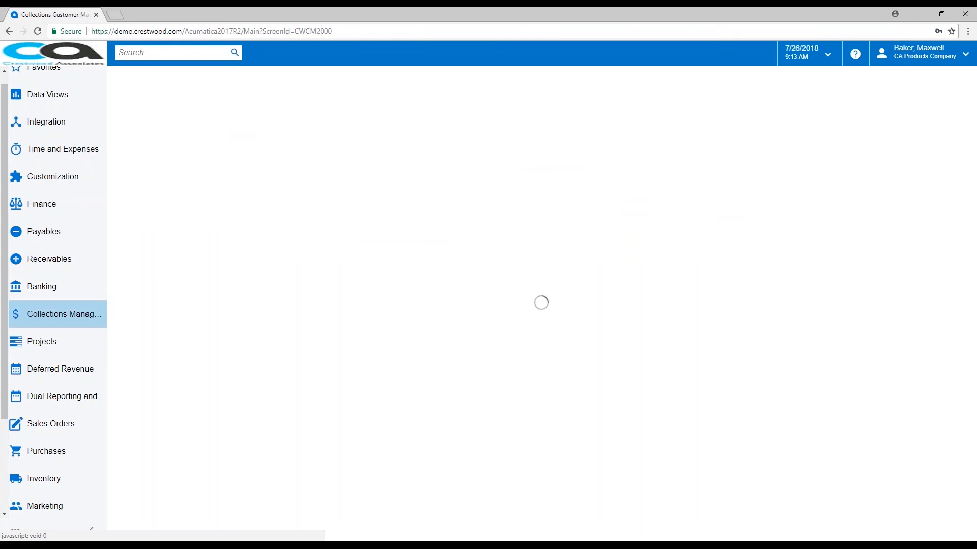
click(281, 127)
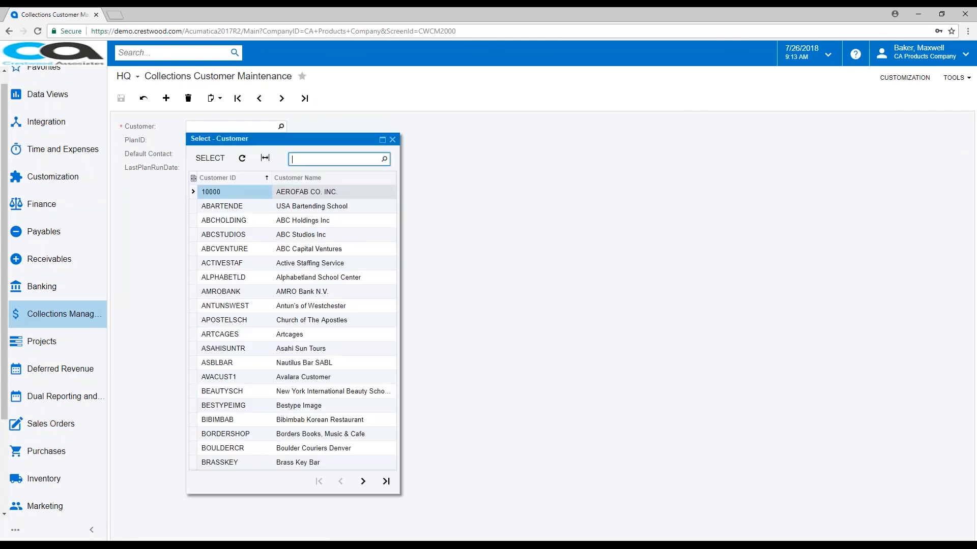
double_click(228, 220)
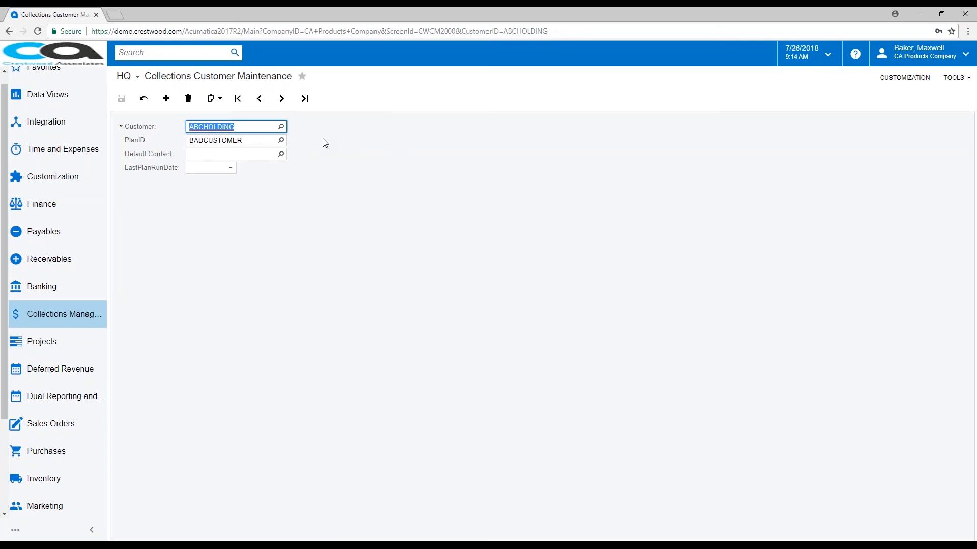
Check which collection plans can be assigned to ABC Holdings Inc, keeping BADCUSTOMER.
click(281, 142)
drag(342, 151, 473, 124)
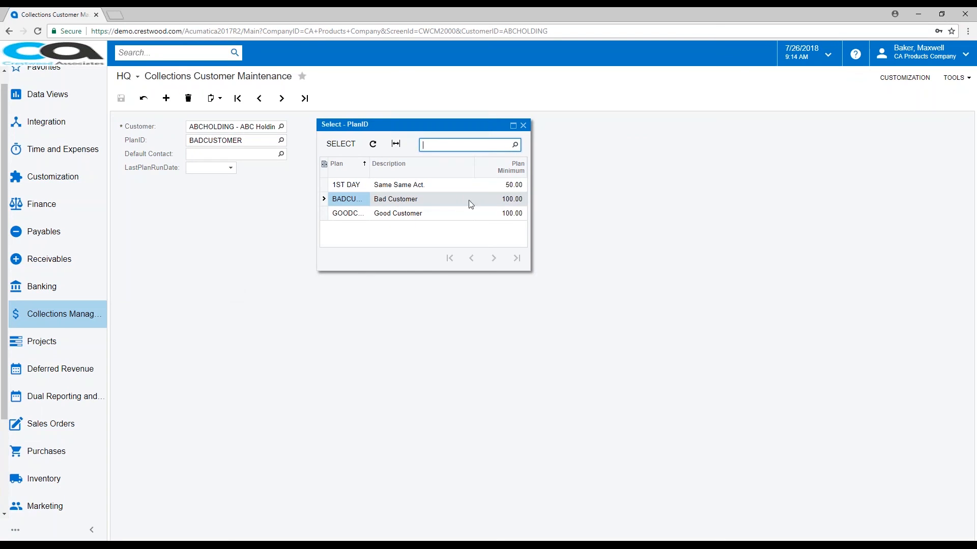
click(523, 125)
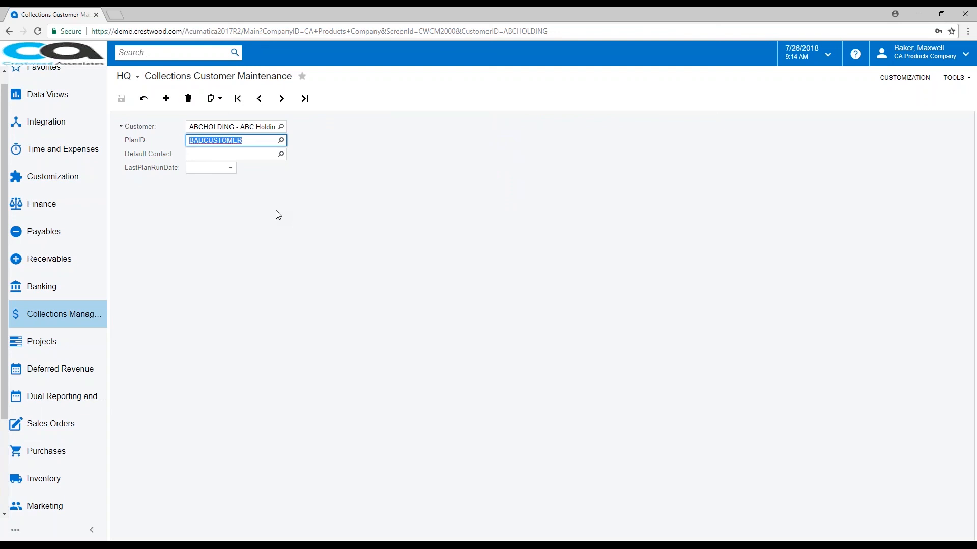
Bring up the overview of all Collections Management screens.
click(64, 319)
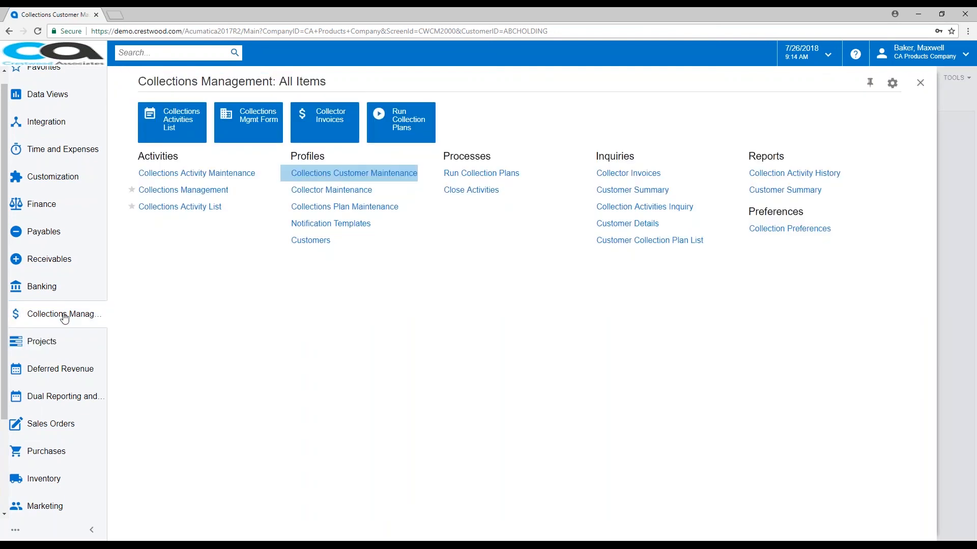